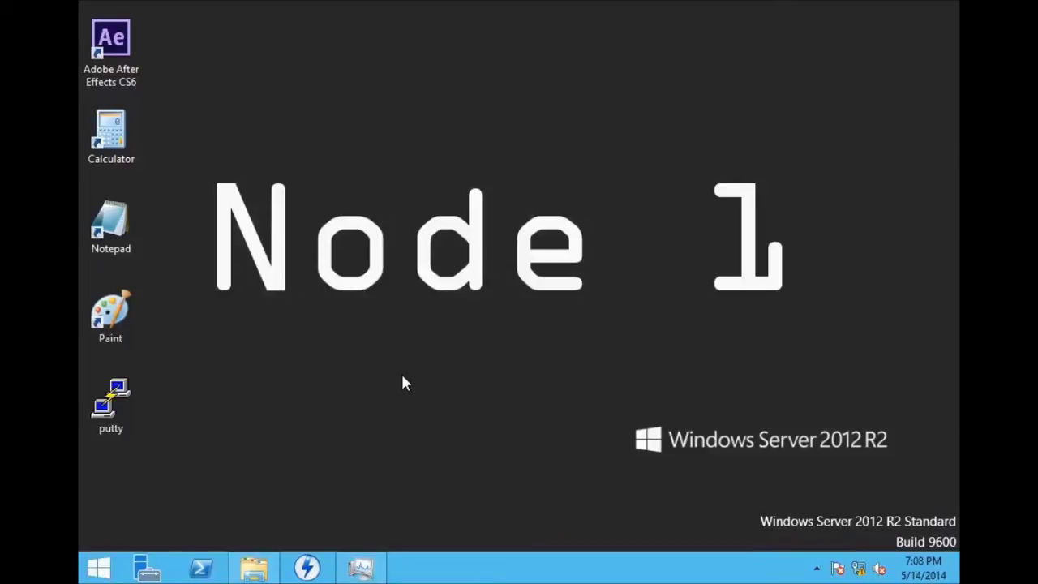
- Launch Adobe After Effects CS6 from its desktop shortcut
{"action": "double_click", "coordinate": [121, 48]}
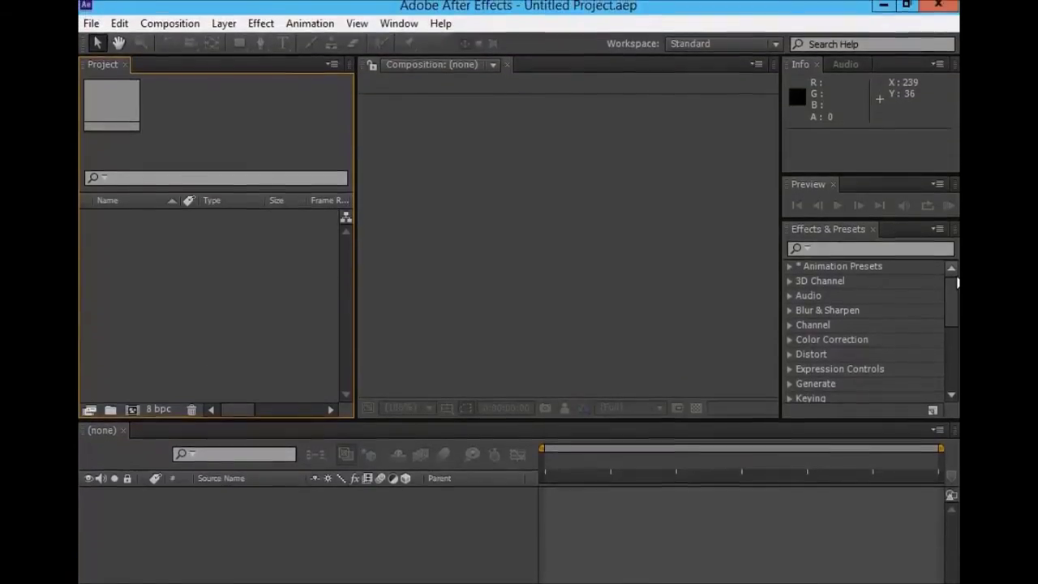
- Browse the File, Layer and Effect menus, then bring up the Ae taskbar jump list
{"action": "left_click", "coordinate": [91, 29]}
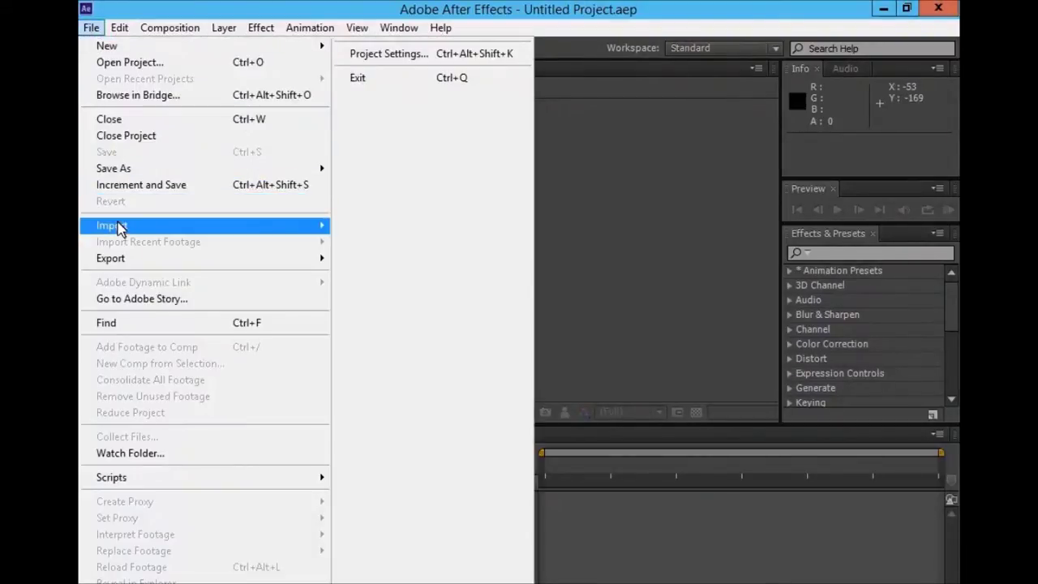
{"action": "mouse_move", "coordinate": [117, 227]}
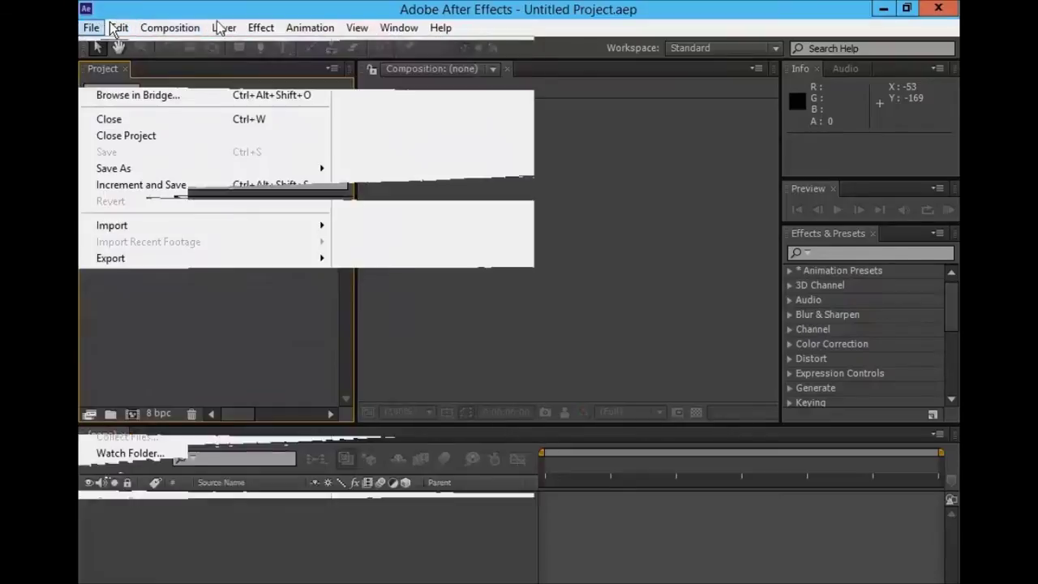
{"action": "mouse_move", "coordinate": [261, 27]}
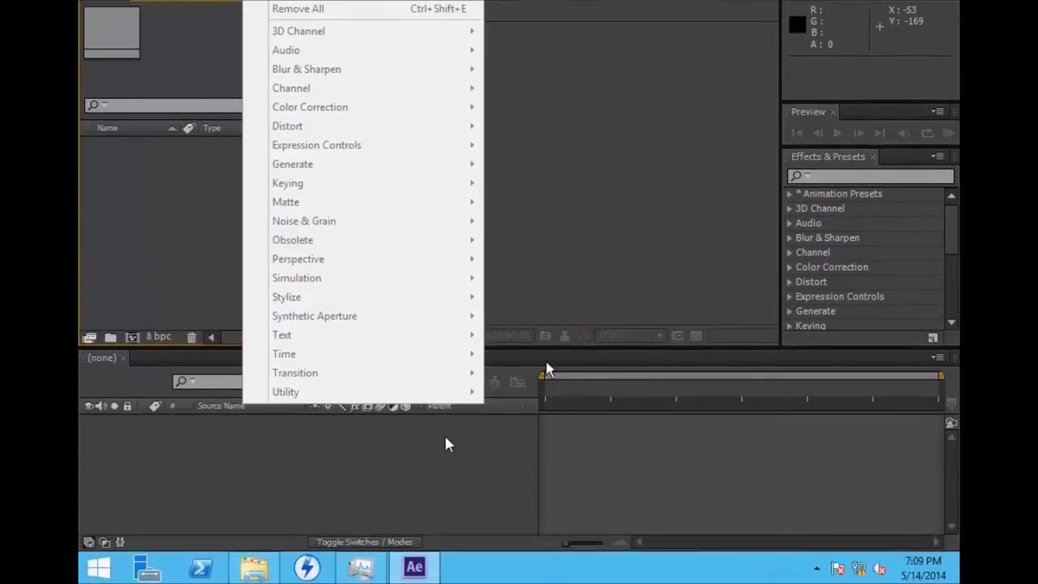
{"action": "right_click", "coordinate": [410, 569]}
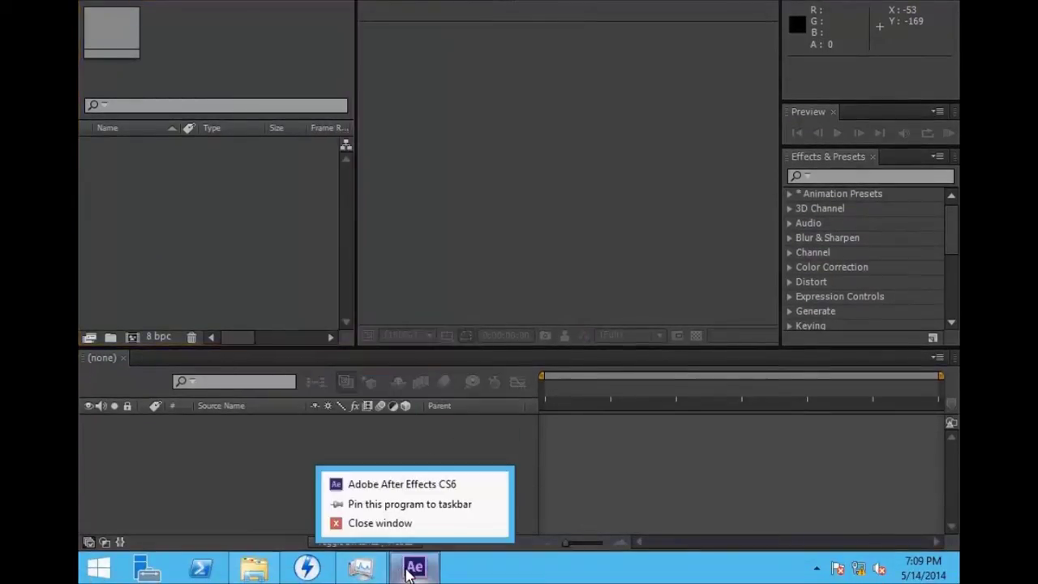
- Close After Effects and create a new text document in the Documents folder
{"action": "left_click", "coordinate": [389, 523]}
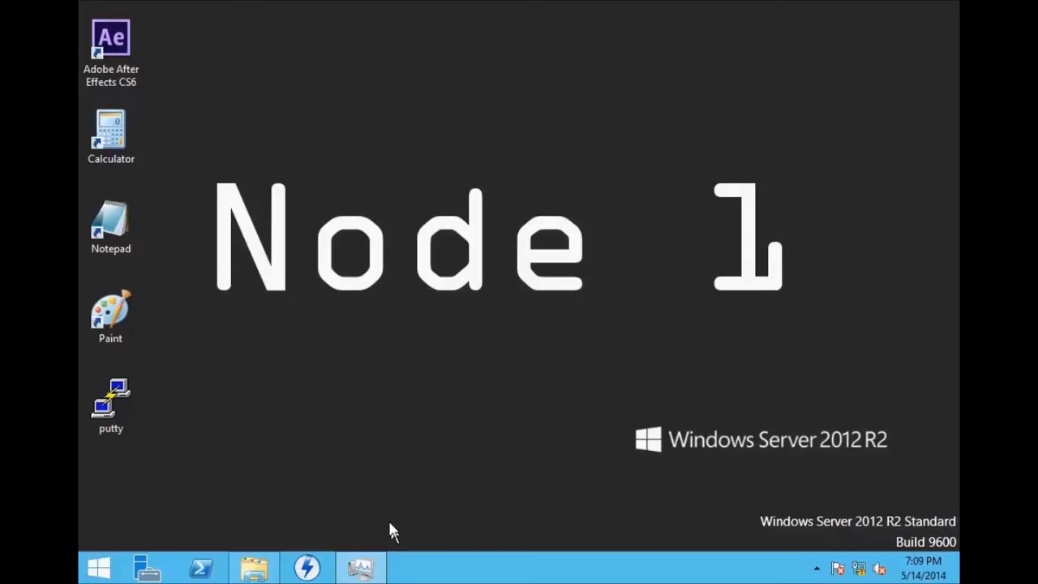
{"action": "left_click", "coordinate": [253, 572]}
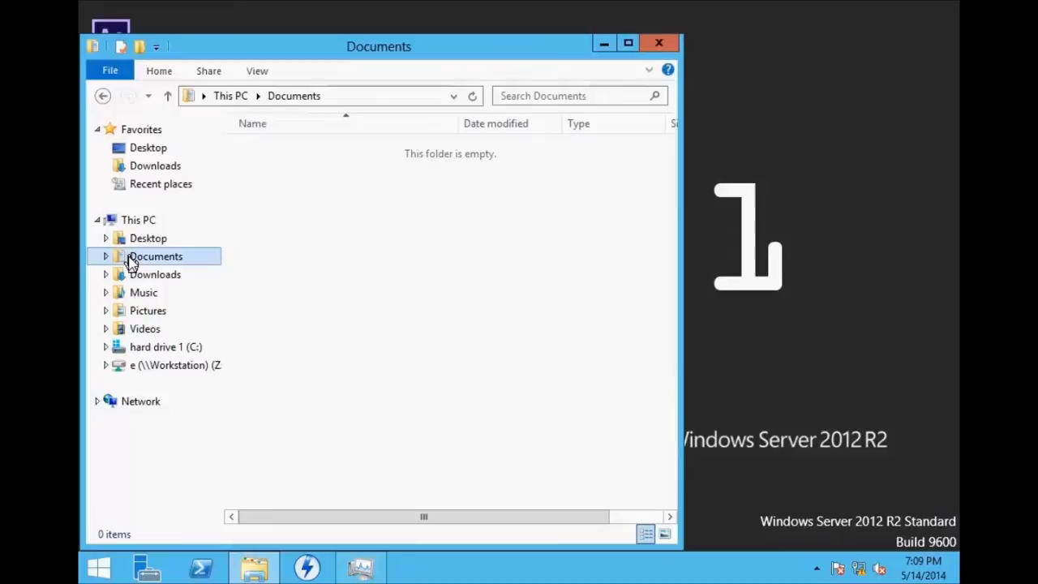
{"action": "right_click", "coordinate": [327, 268]}
{"action": "mouse_move", "coordinate": [470, 462]}
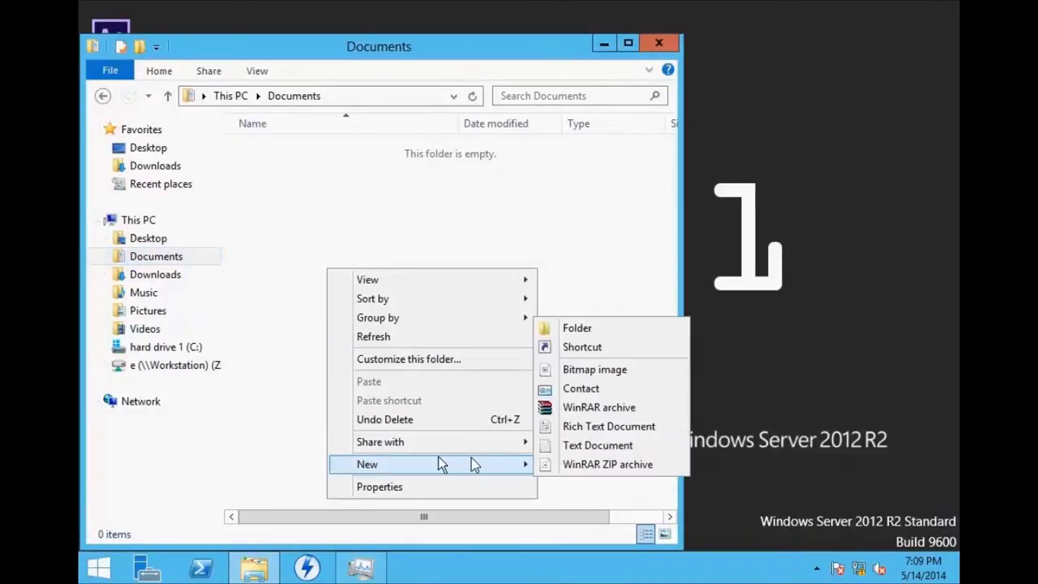
{"action": "left_click", "coordinate": [572, 446]}
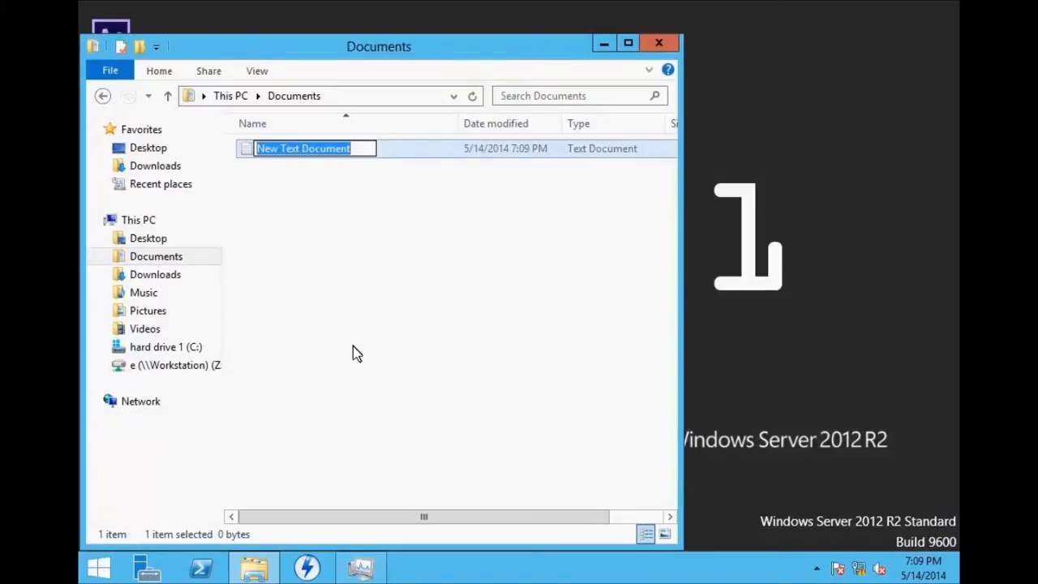
- Name the new text document ae_render_only_node
{"action": "type", "text": "ae"}
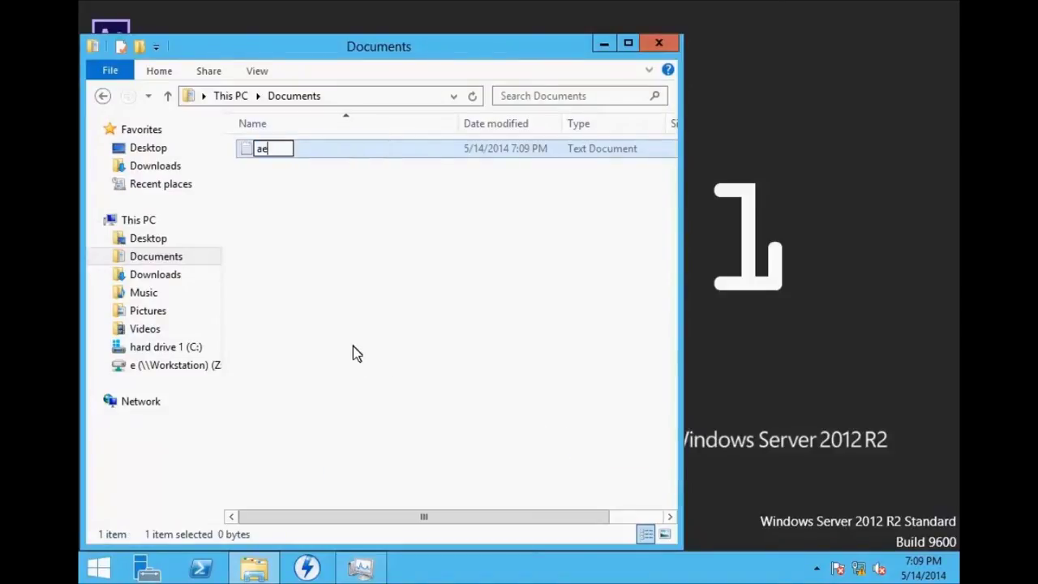
{"action": "type", "text": "_"}
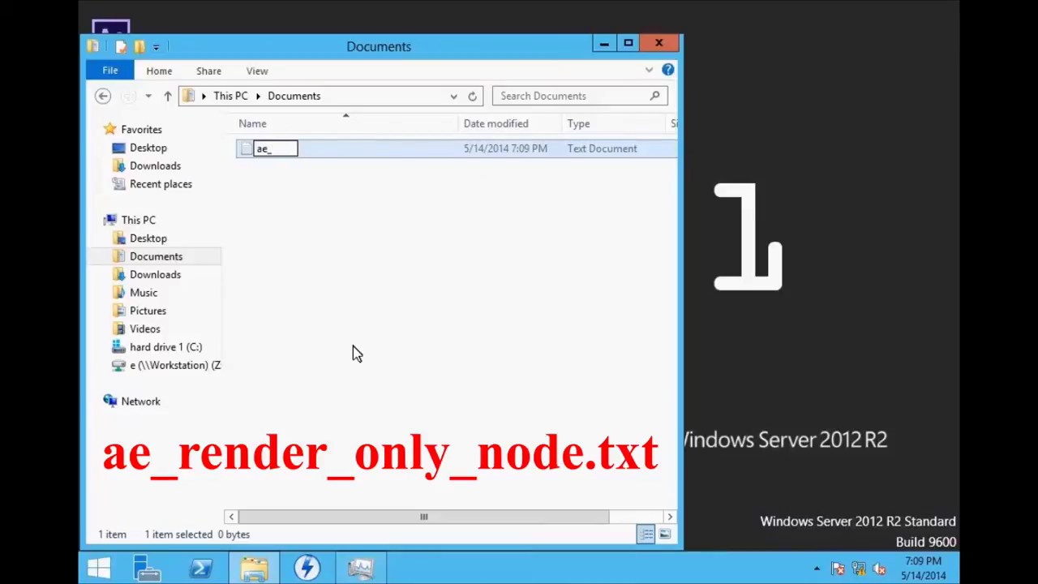
{"action": "type", "text": "render"}
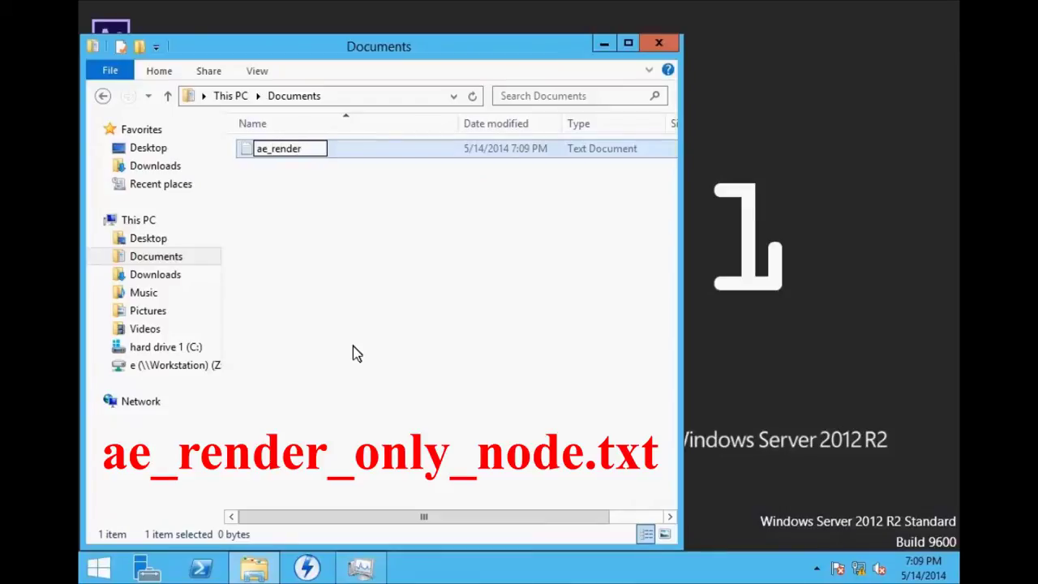
{"action": "type", "text": "_only"}
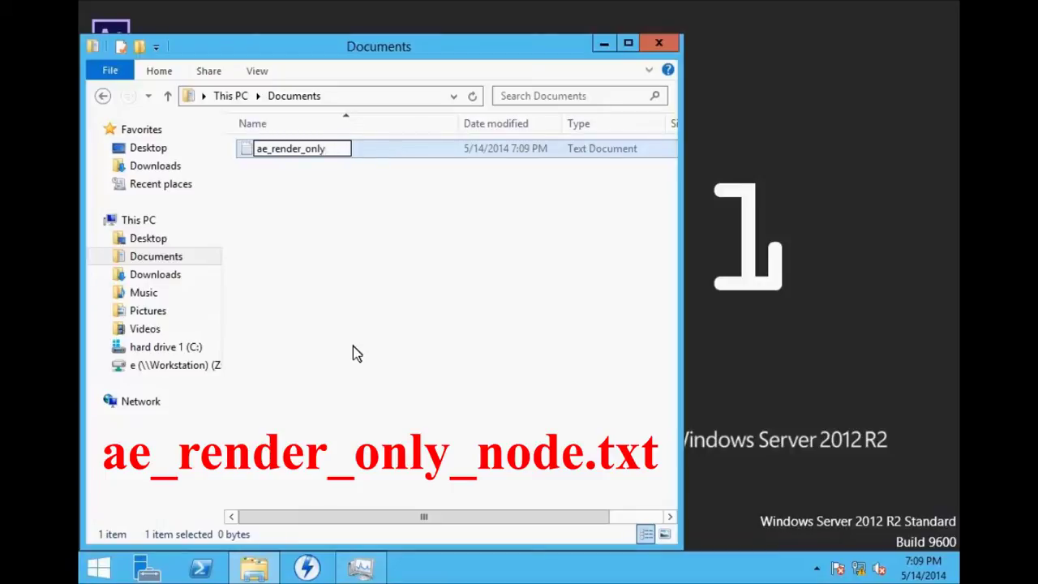
{"action": "type", "text": "_node"}
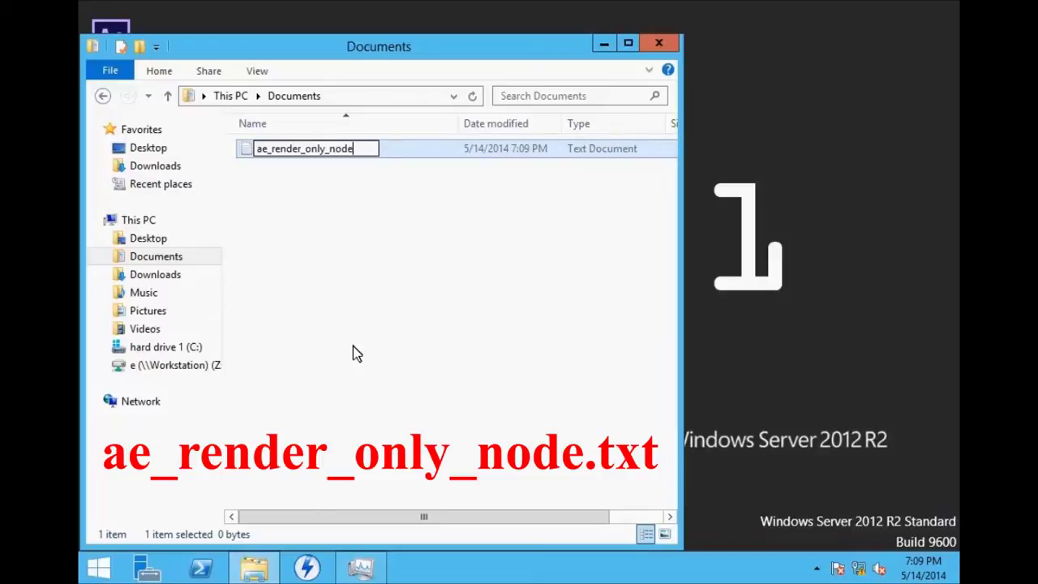
{"action": "key", "text": "Return"}
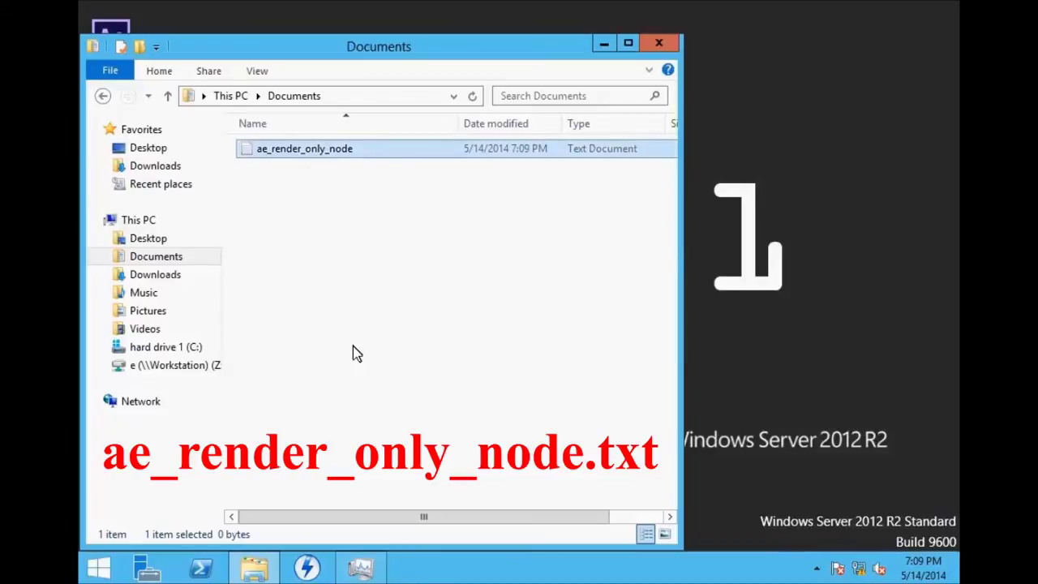
- Minimize Explorer, relaunch After Effects as a render-only node and check its menus
{"action": "left_click", "coordinate": [602, 46]}
{"action": "double_click", "coordinate": [112, 44]}
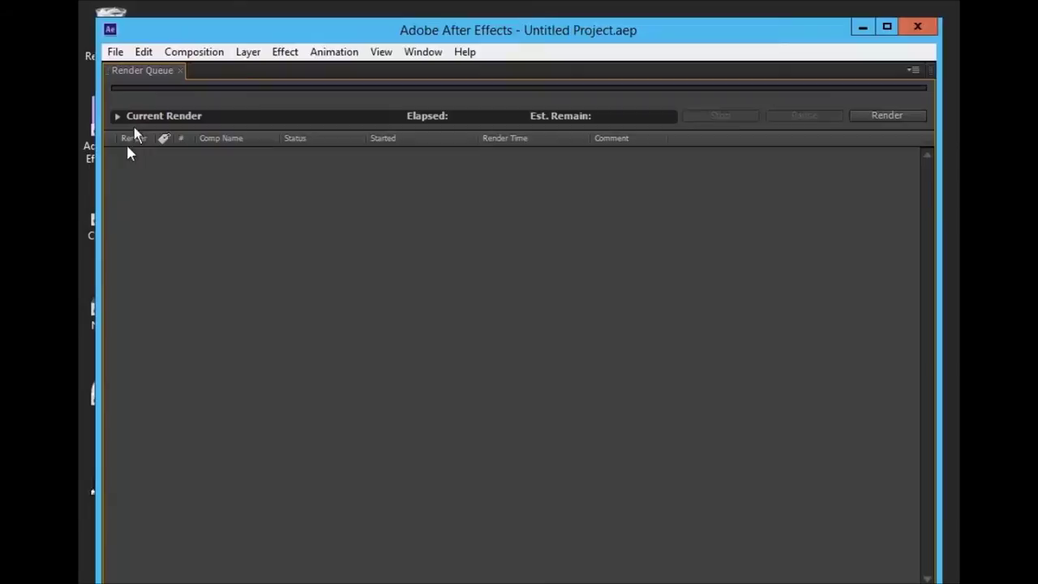
{"action": "left_click", "coordinate": [115, 53]}
{"action": "mouse_move", "coordinate": [142, 54]}
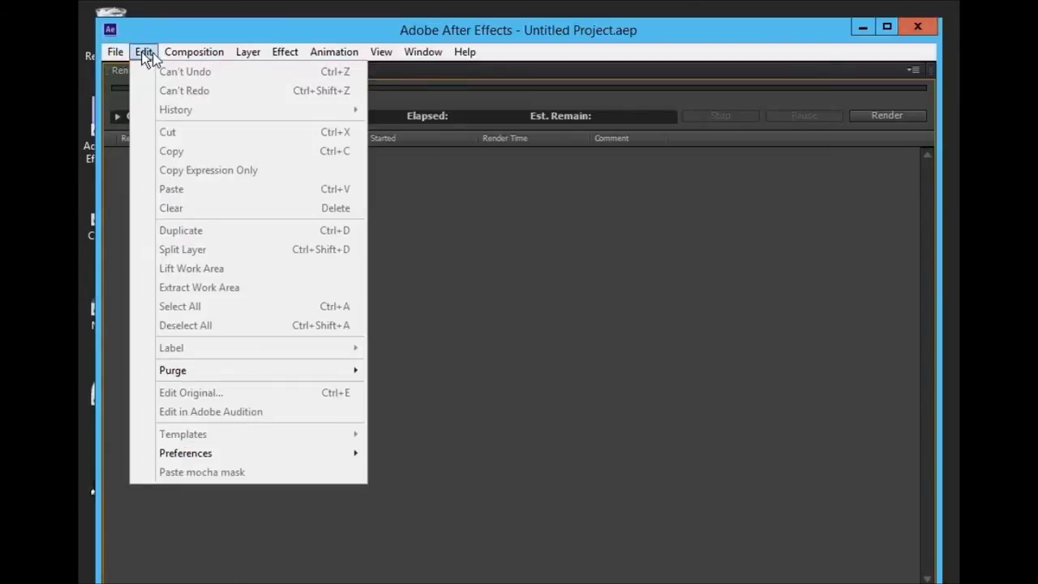
{"action": "mouse_move", "coordinate": [250, 52]}
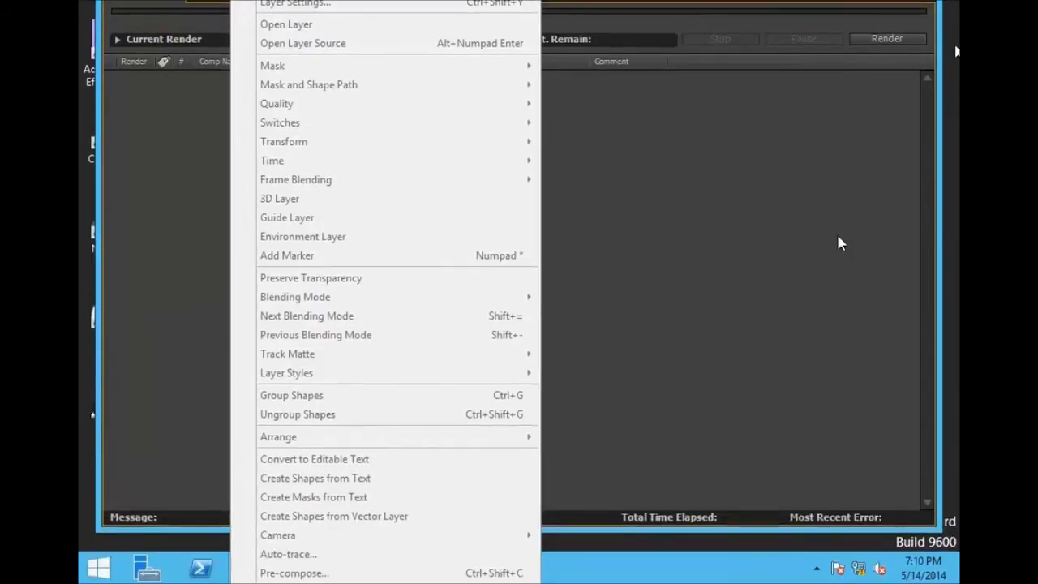
{"action": "left_click", "coordinate": [604, 264]}
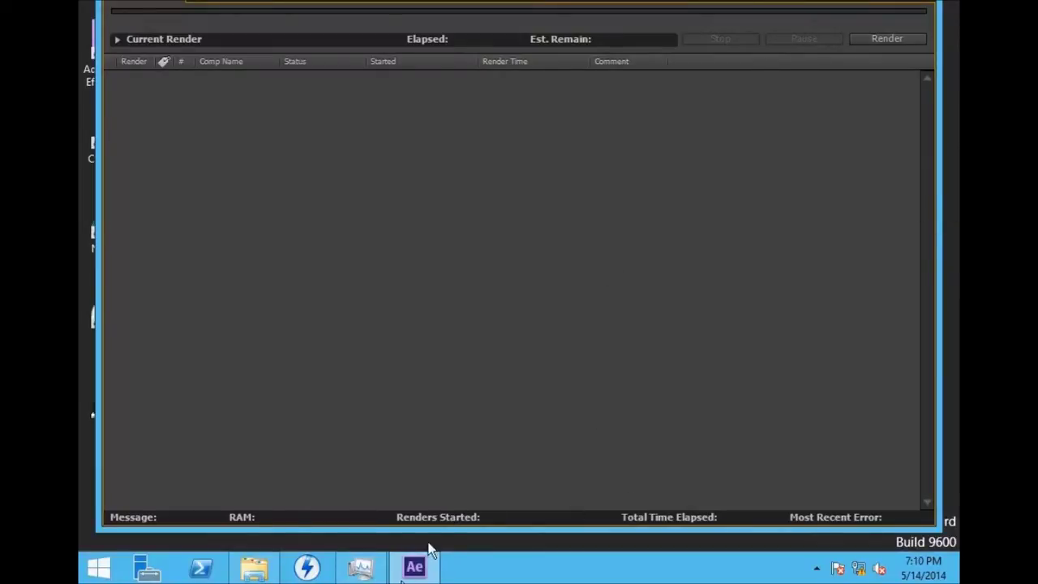
- Minimize After Effects and close it from its taskbar button
{"action": "left_click", "coordinate": [417, 568]}
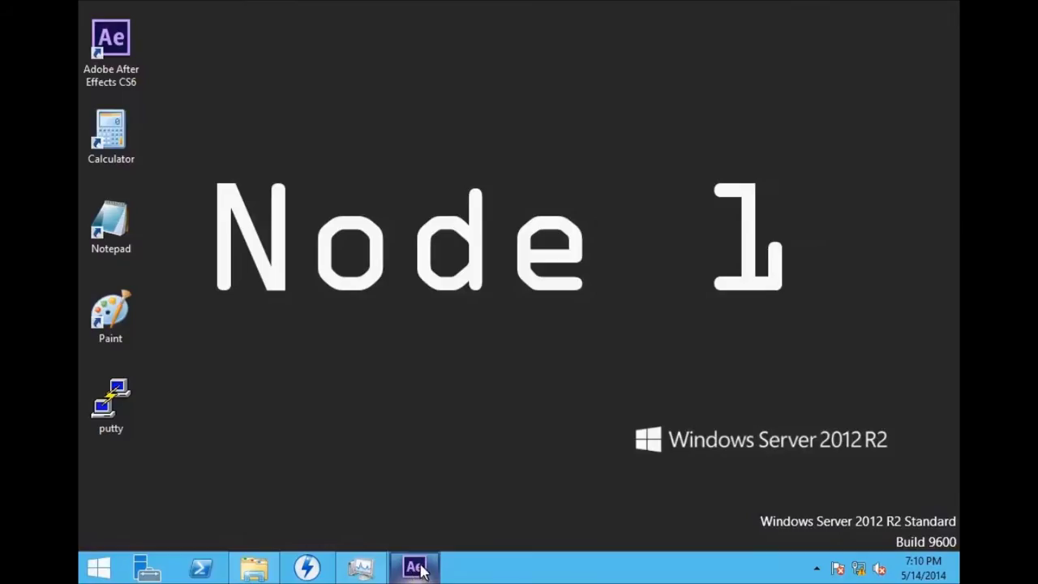
{"action": "right_click", "coordinate": [419, 568]}
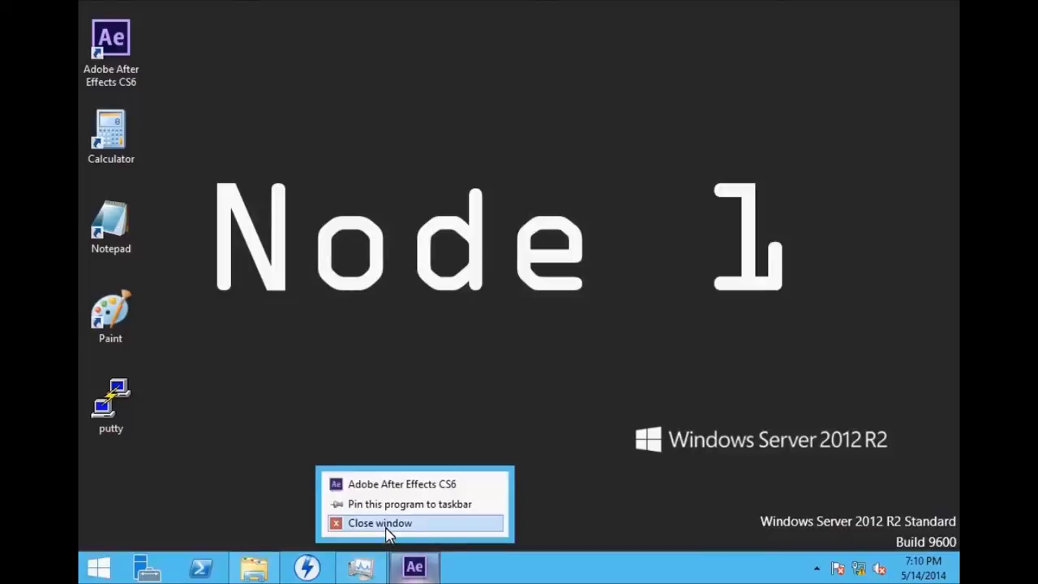
{"action": "left_click", "coordinate": [386, 526]}
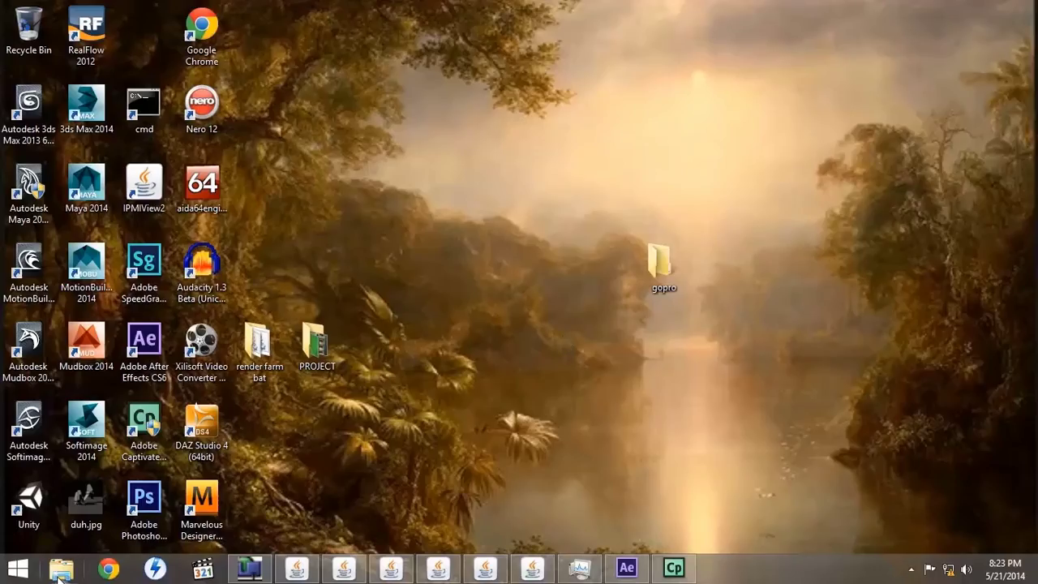
- Rename the Local Disk (C:) drive to 'hard drive 13', granting administrator permission
{"action": "left_click", "coordinate": [60, 569]}
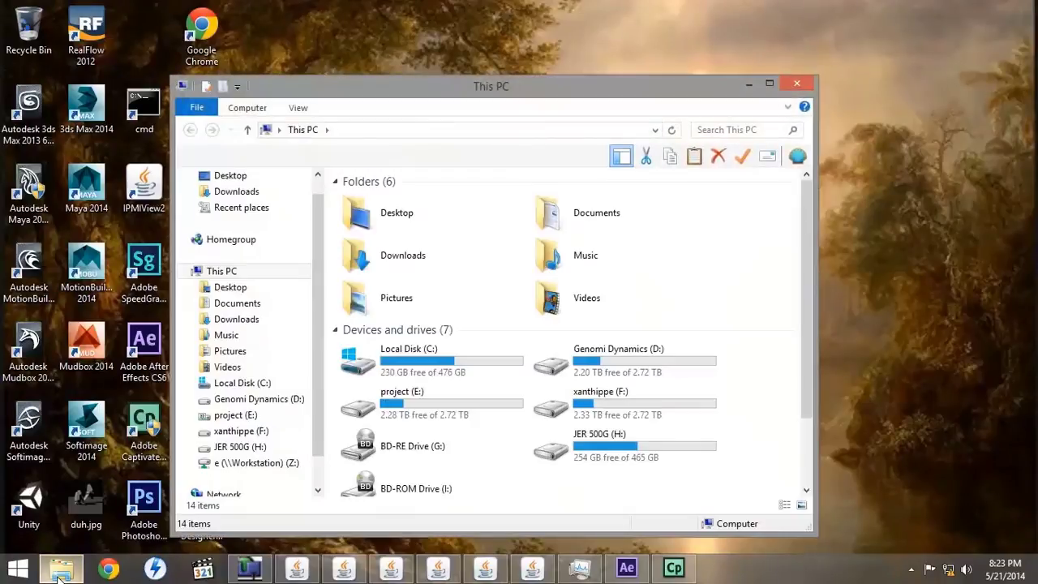
{"action": "left_click", "coordinate": [425, 352]}
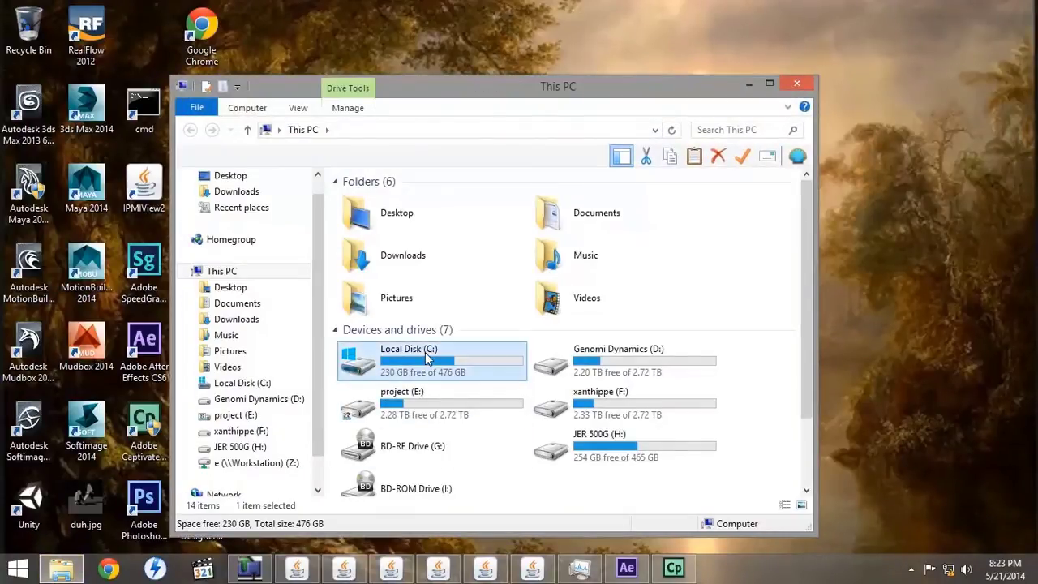
{"action": "right_click", "coordinate": [424, 351]}
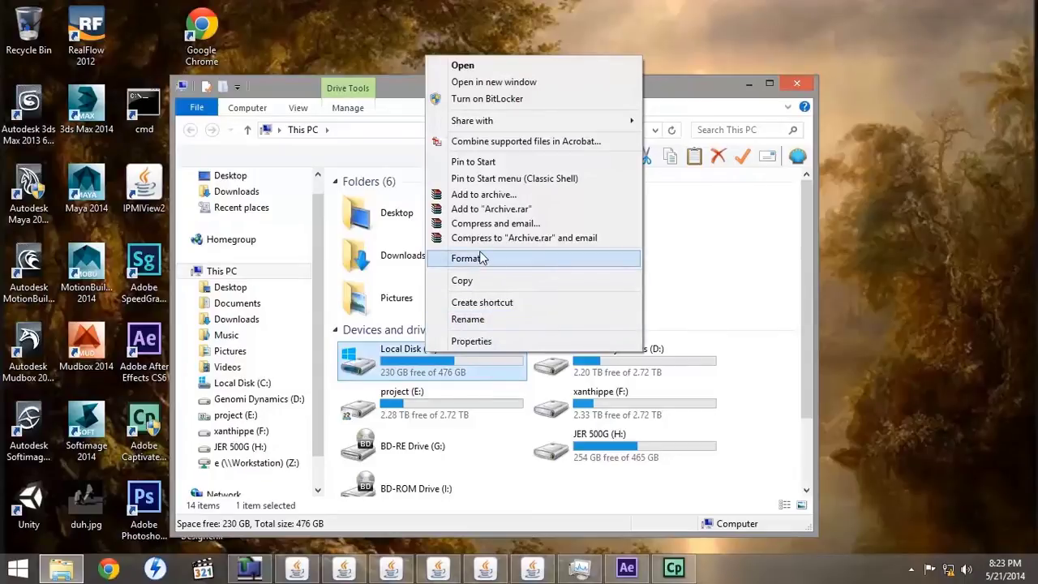
{"action": "left_click", "coordinate": [467, 319]}
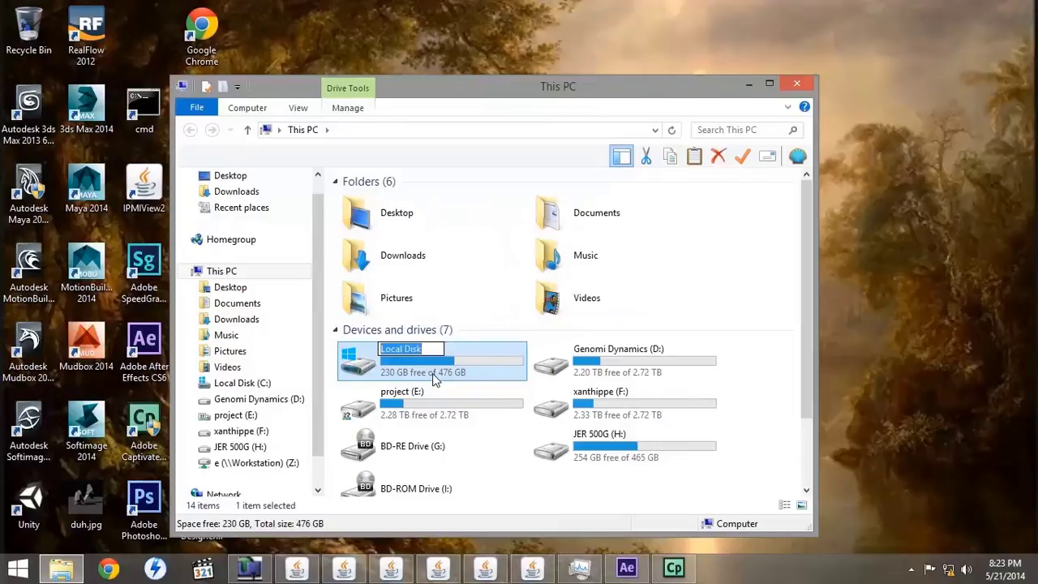
{"action": "type", "text": "hard dr"}
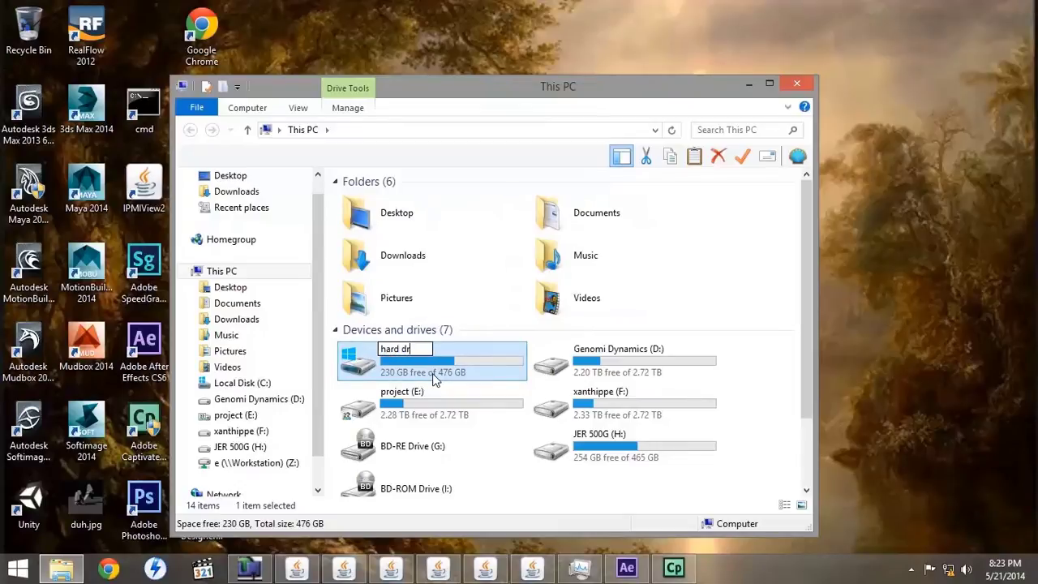
{"action": "type", "text": "ive 13"}
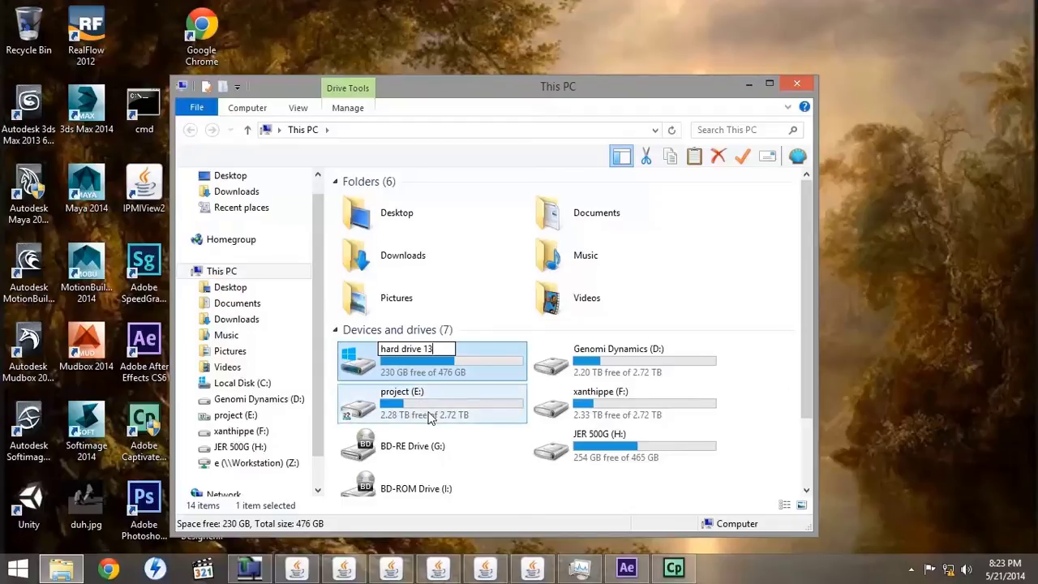
{"action": "key", "text": "Return"}
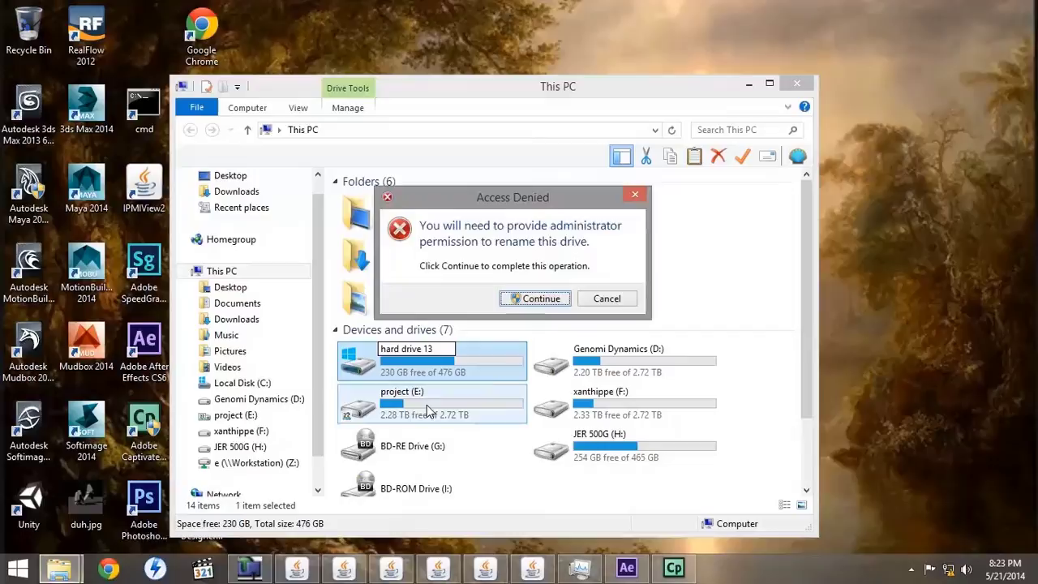
{"action": "left_click", "coordinate": [545, 299]}
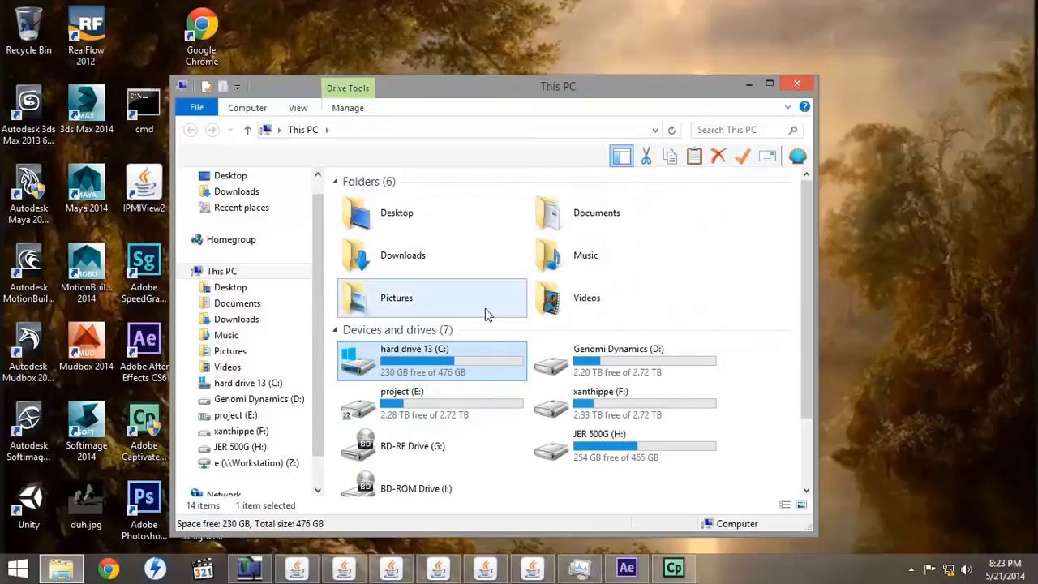
- Confirm the AE watch folder on project (E:) is empty, then minimize Explorer
{"action": "left_click", "coordinate": [409, 410]}
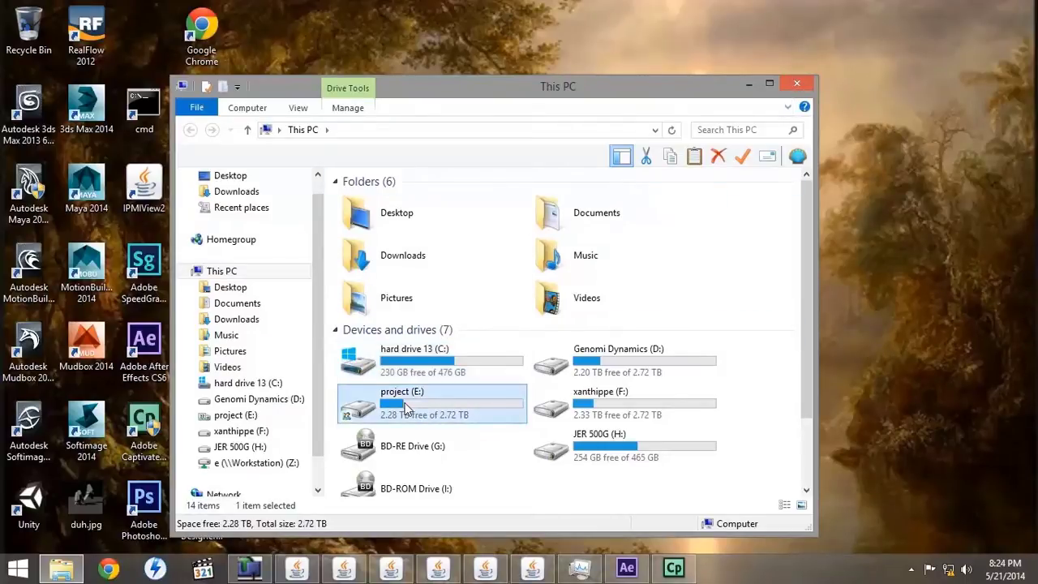
{"action": "double_click", "coordinate": [410, 410]}
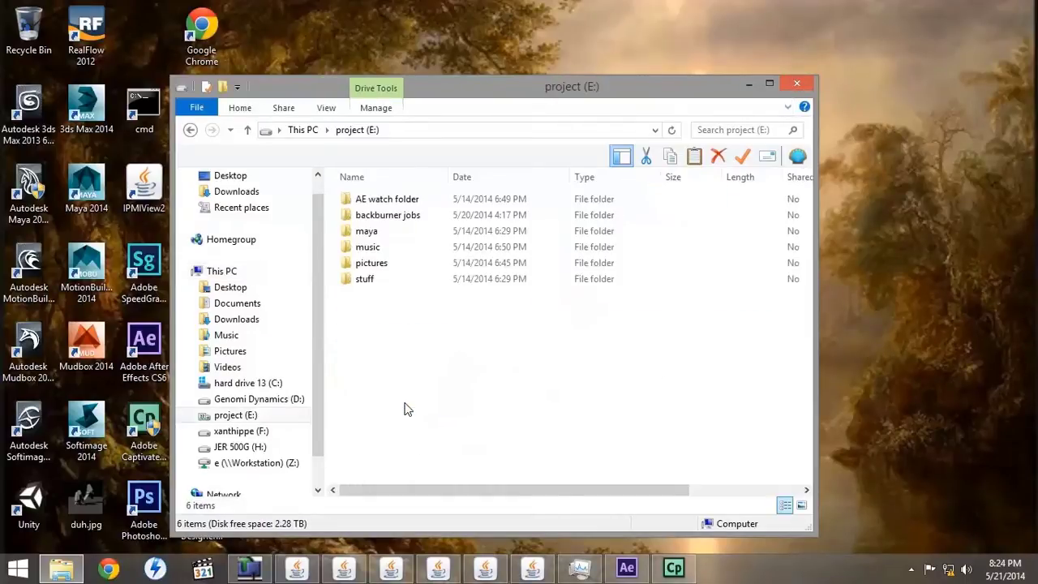
{"action": "double_click", "coordinate": [374, 202]}
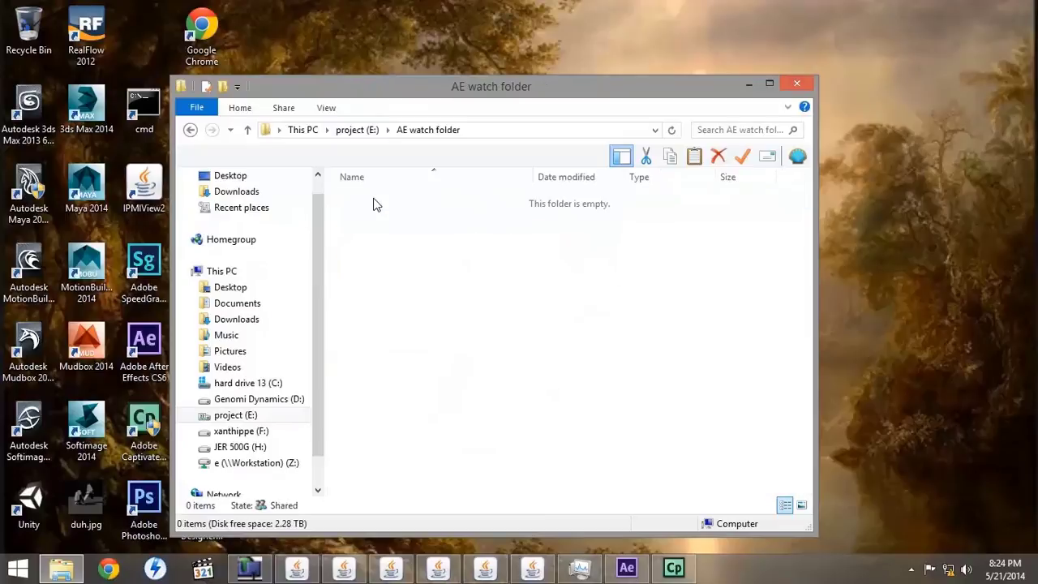
{"action": "left_click", "coordinate": [750, 84]}
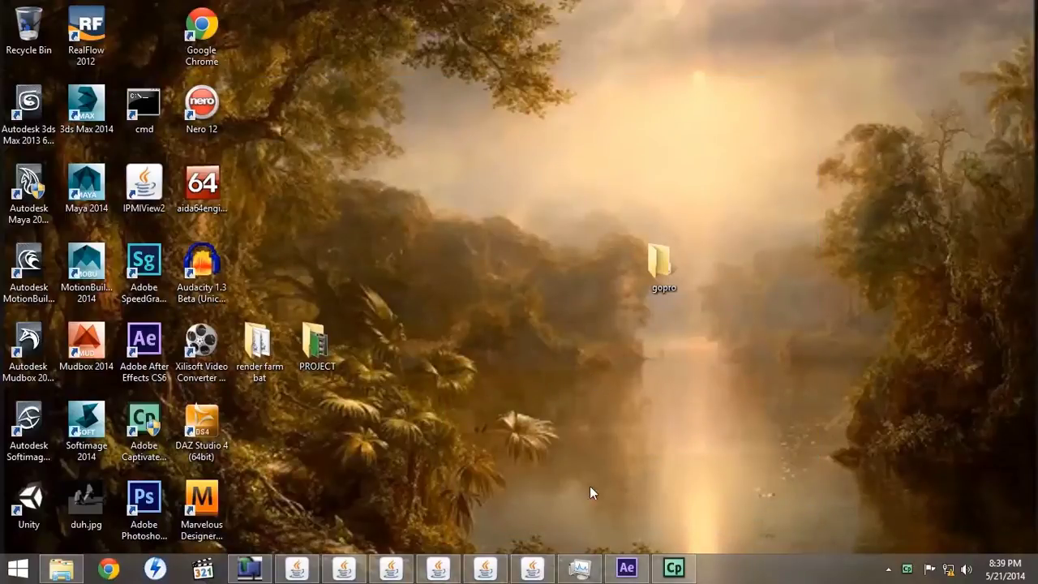
- Queue the intro2 composition for rendering with Multi-Machine Settings render settings
{"action": "left_click", "coordinate": [626, 568]}
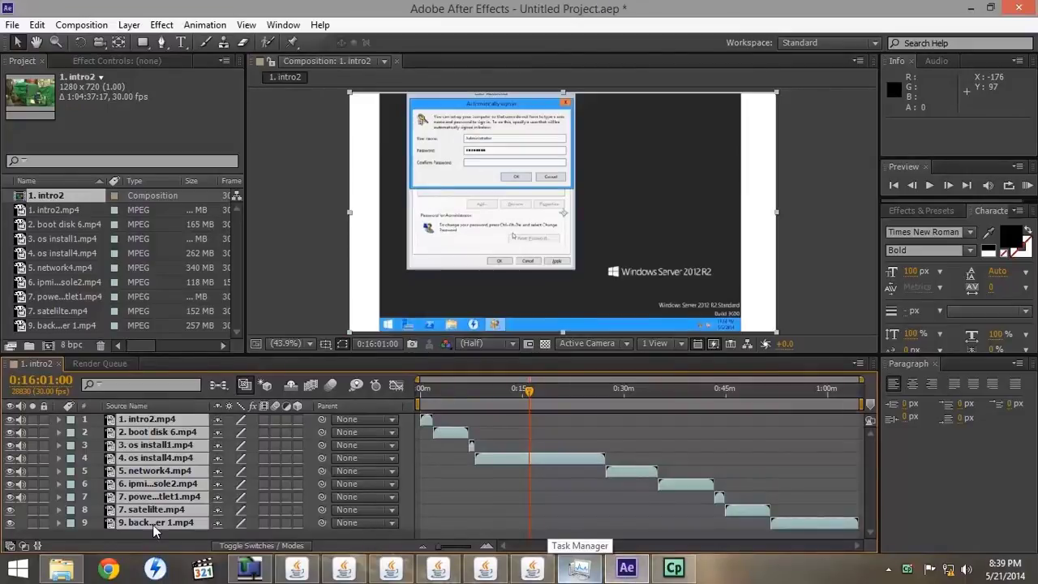
{"action": "left_click", "coordinate": [82, 25]}
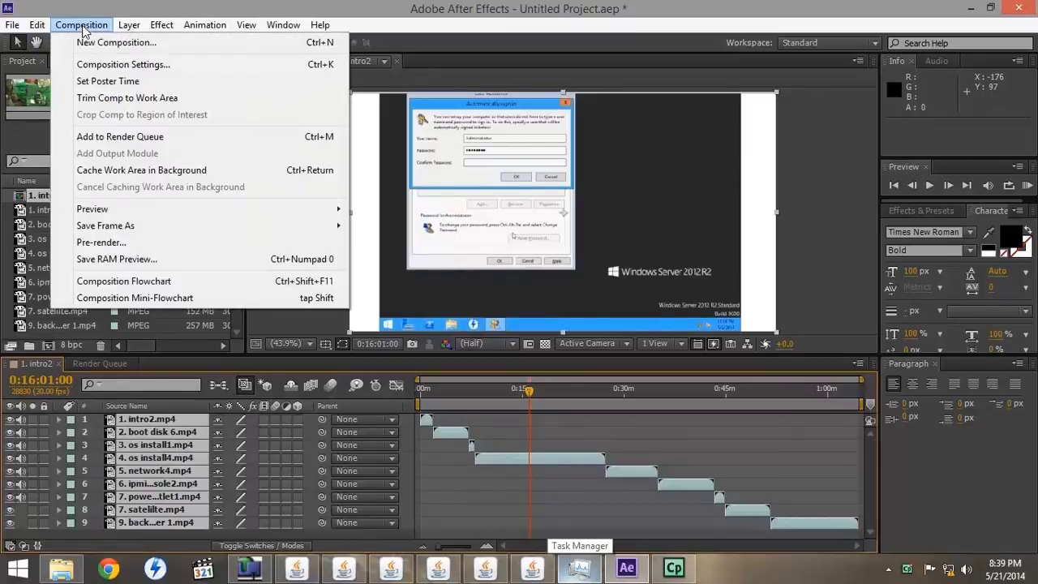
{"action": "left_click", "coordinate": [109, 137]}
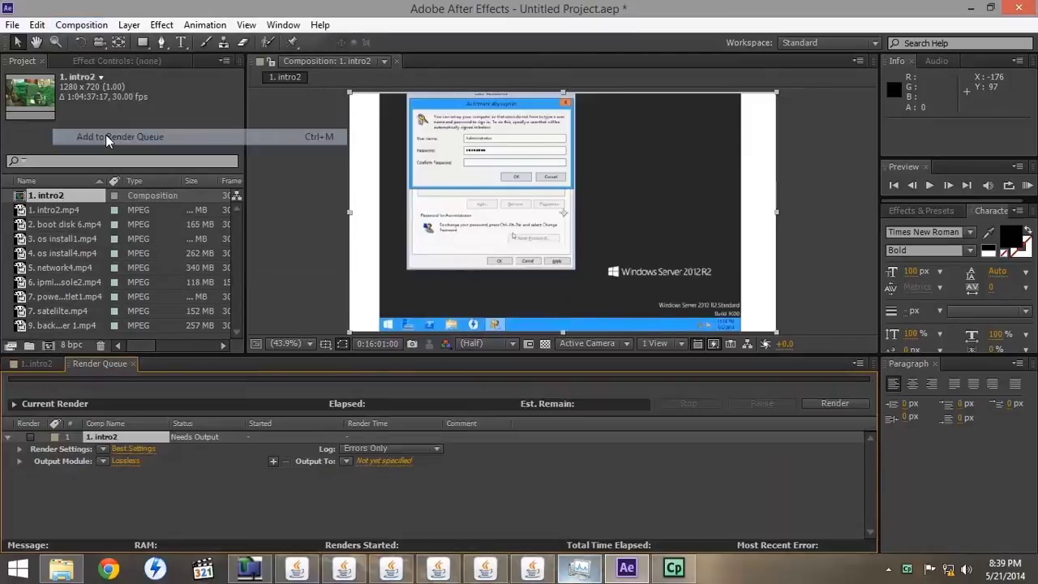
{"action": "left_click", "coordinate": [102, 450]}
{"action": "left_click", "coordinate": [136, 404]}
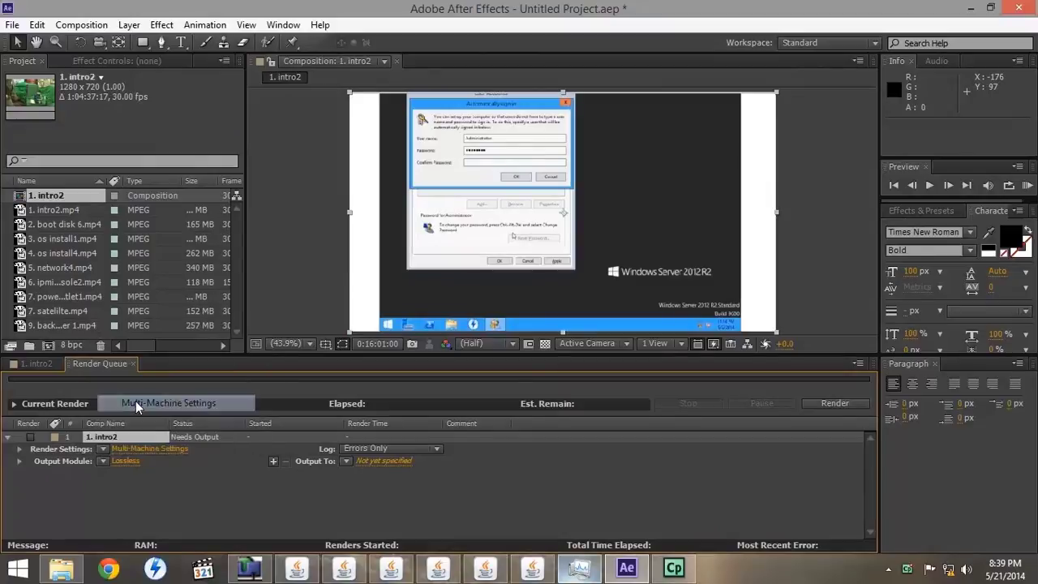
{"action": "left_click", "coordinate": [103, 462]}
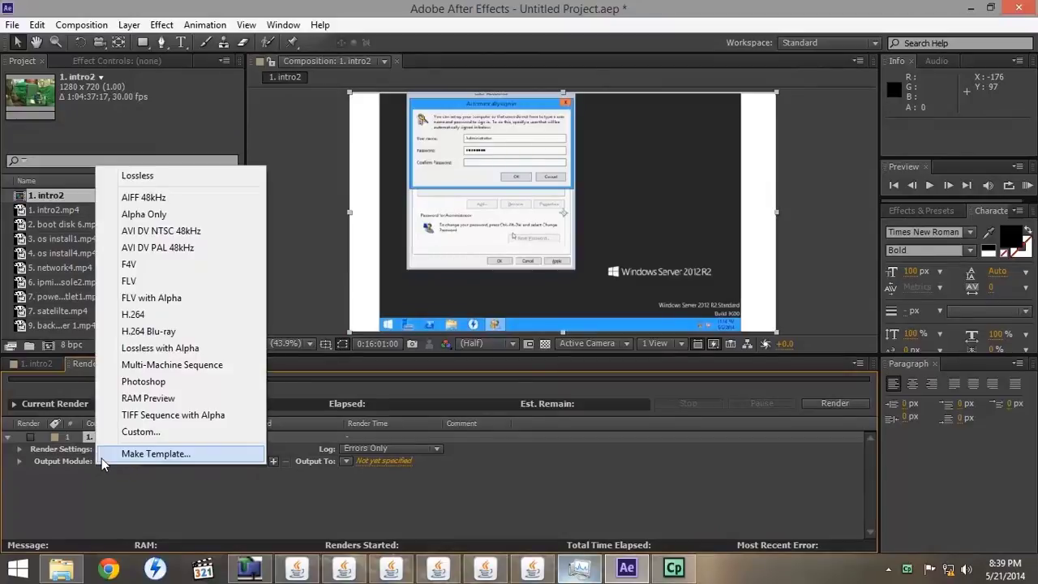
- Use the Multi-Machine Sequence output module and save the project as project2.aep
{"action": "left_click", "coordinate": [150, 365]}
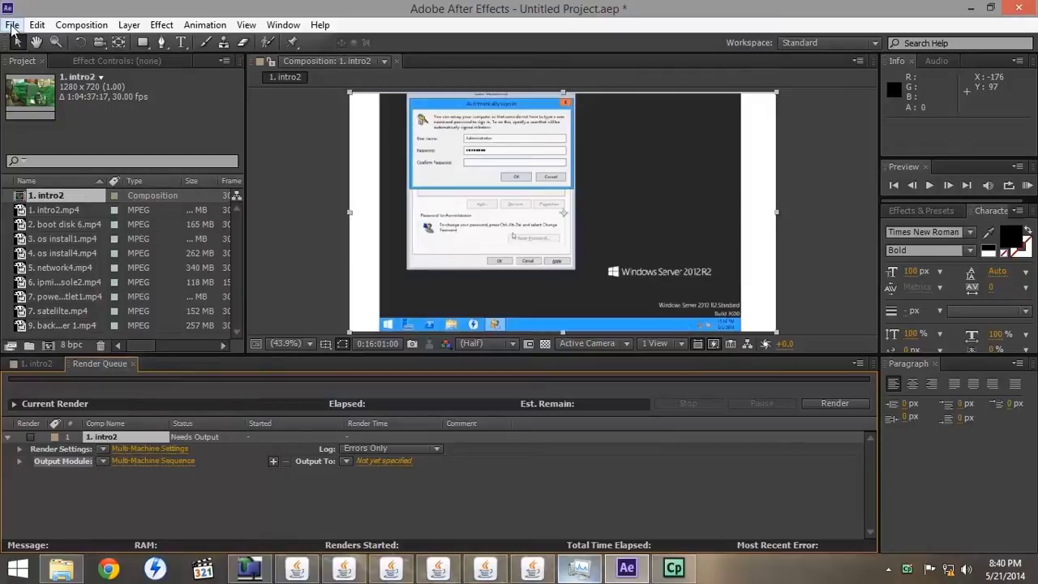
{"action": "left_click", "coordinate": [12, 27]}
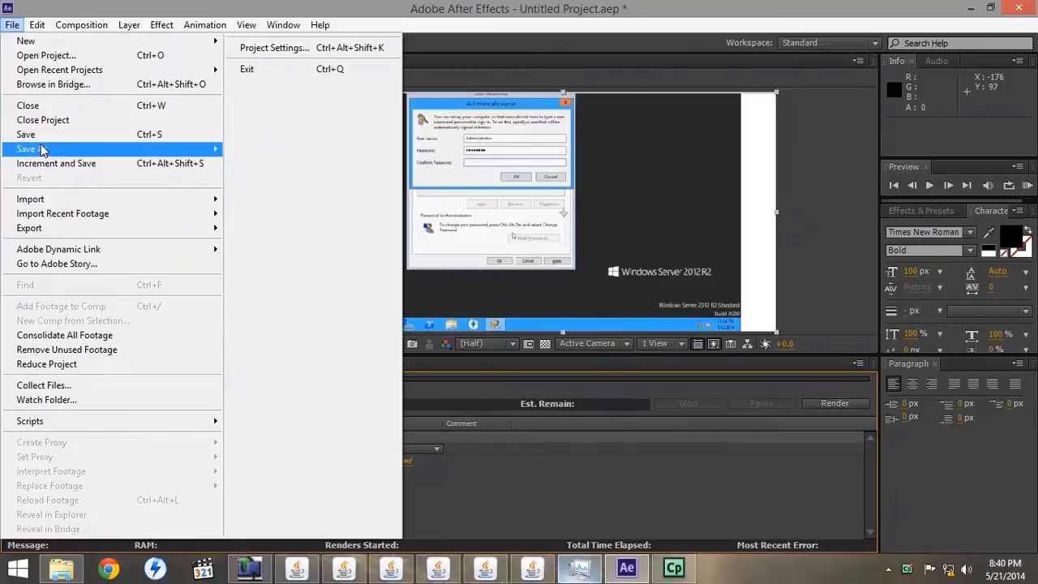
{"action": "mouse_move", "coordinate": [81, 152]}
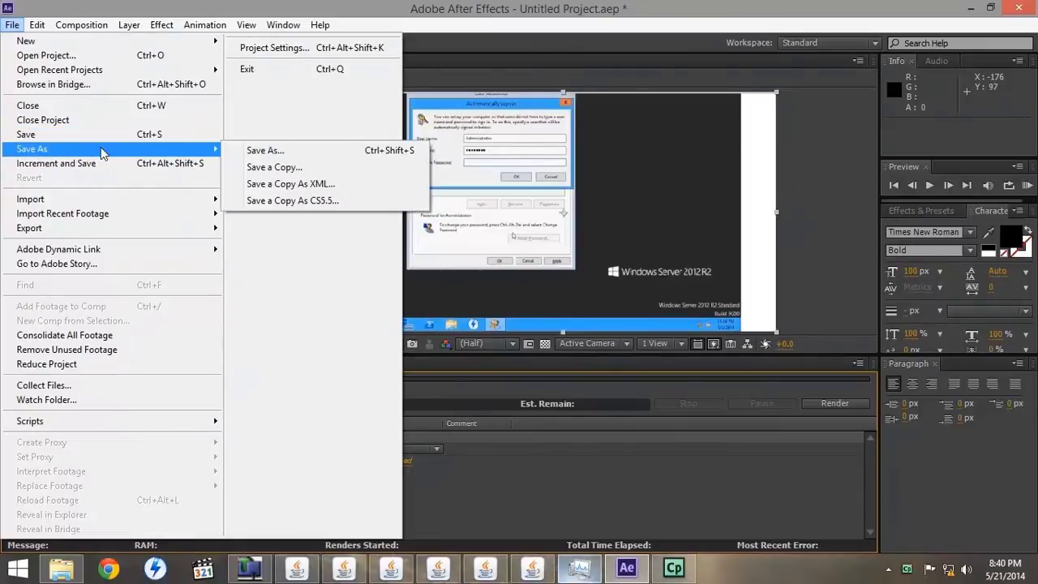
{"action": "left_click", "coordinate": [251, 153]}
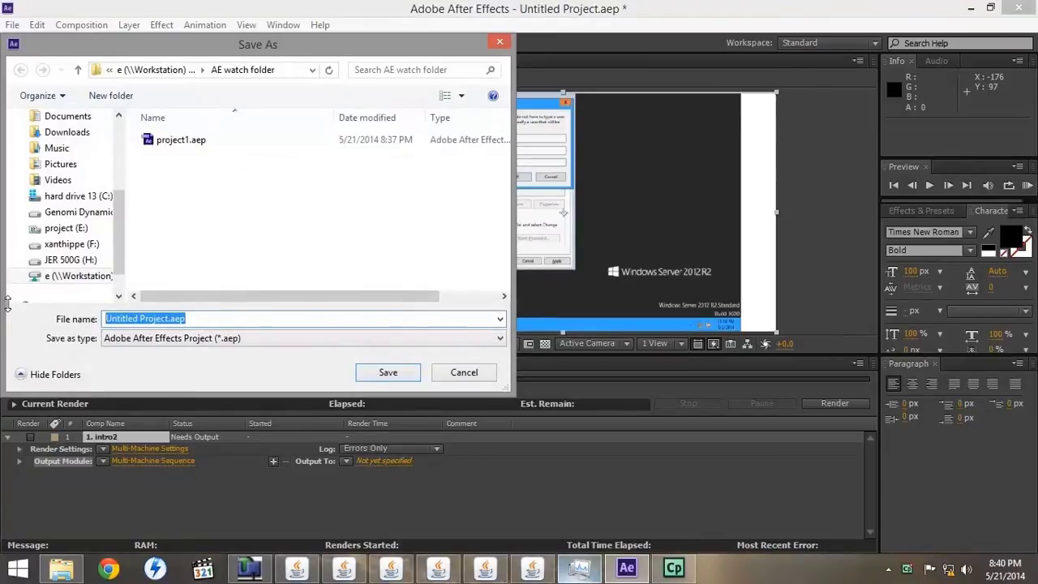
{"action": "type", "text": "project2"}
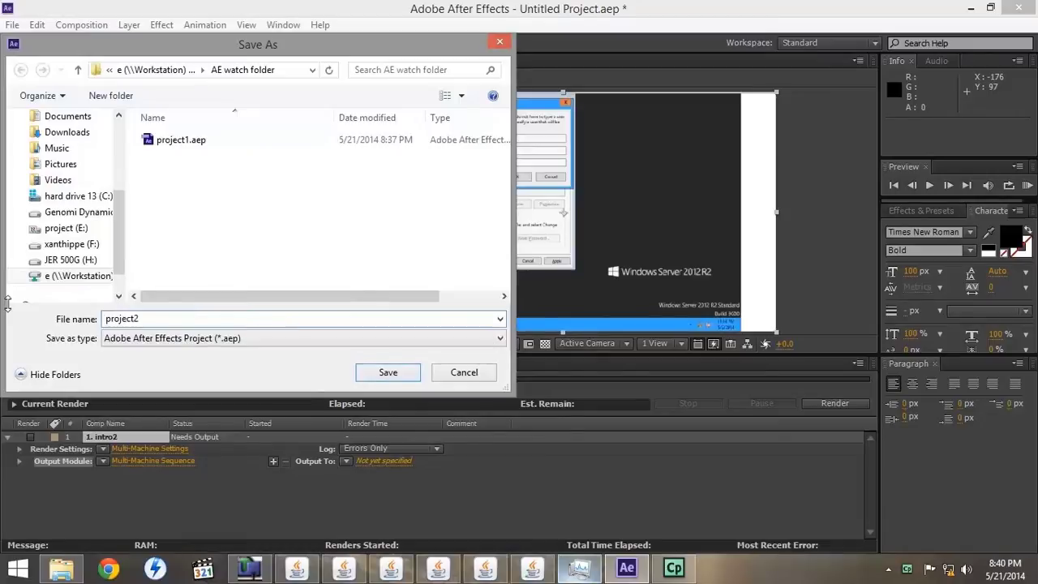
{"action": "key", "text": "Return"}
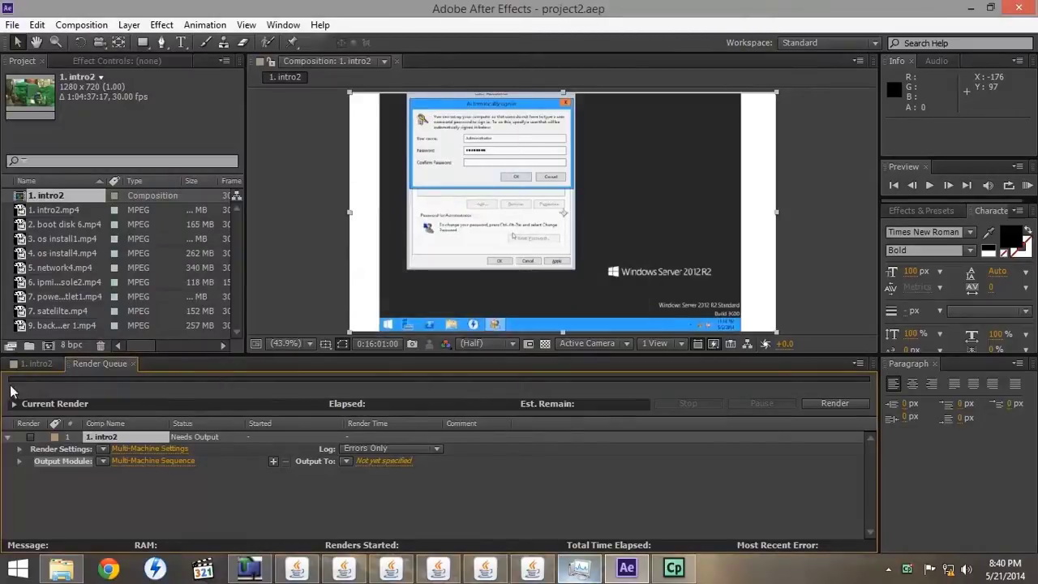
- Set intro2's output location to the AE watch folder on the Z: drive
{"action": "left_click", "coordinate": [370, 460]}
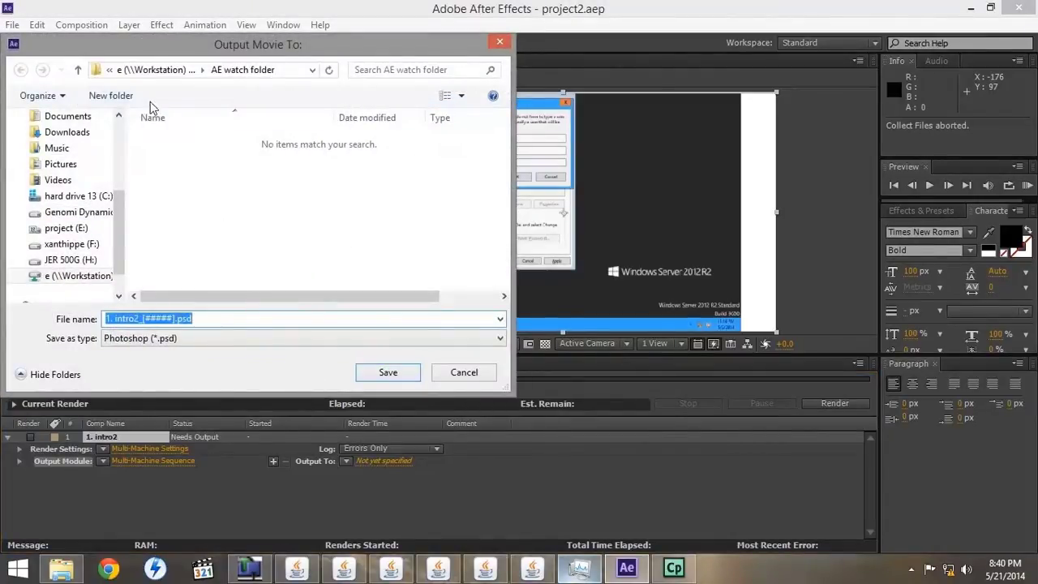
{"action": "left_click", "coordinate": [72, 276]}
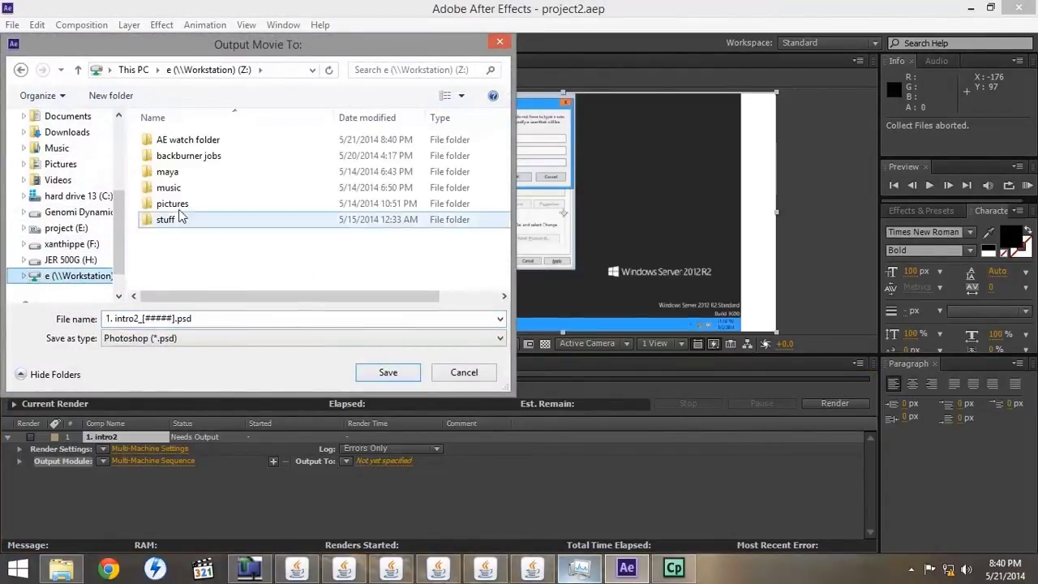
{"action": "double_click", "coordinate": [166, 140]}
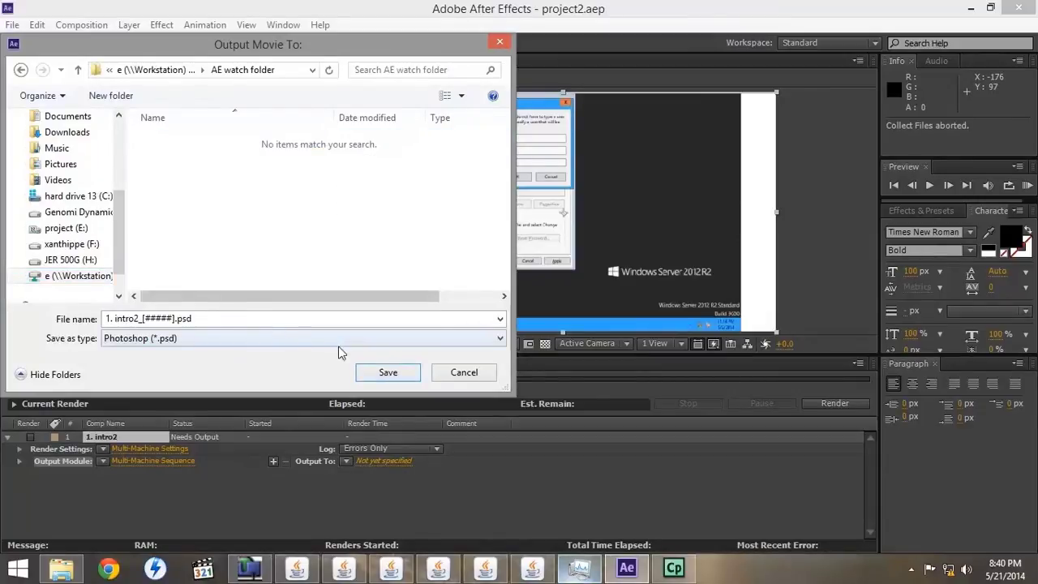
{"action": "left_click", "coordinate": [387, 374]}
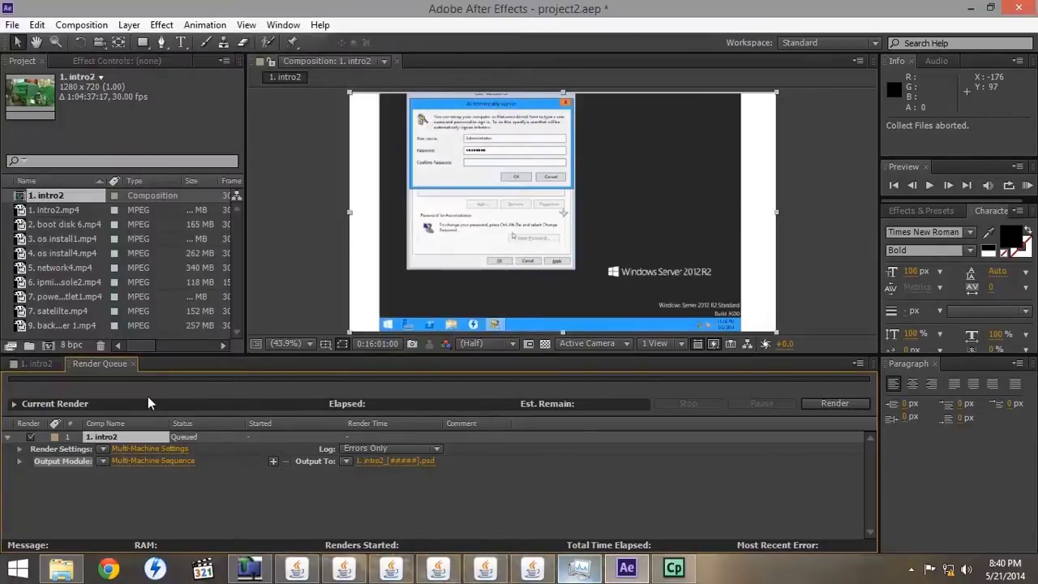
- Collect project2's files for watch-folder rendering on 13 machines into Z:'s AE watch folder
{"action": "left_click", "coordinate": [14, 26]}
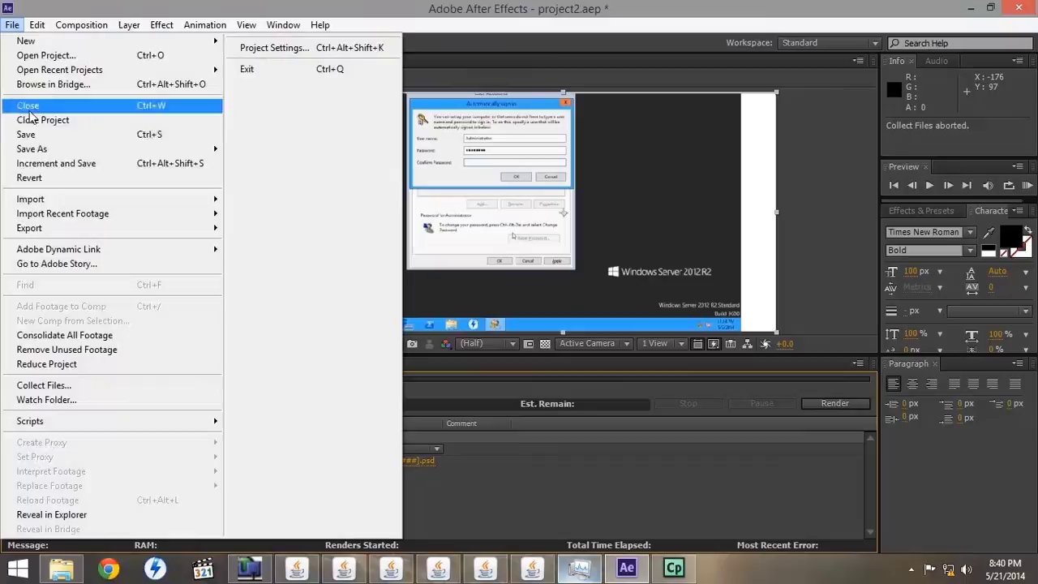
{"action": "left_click", "coordinate": [54, 385]}
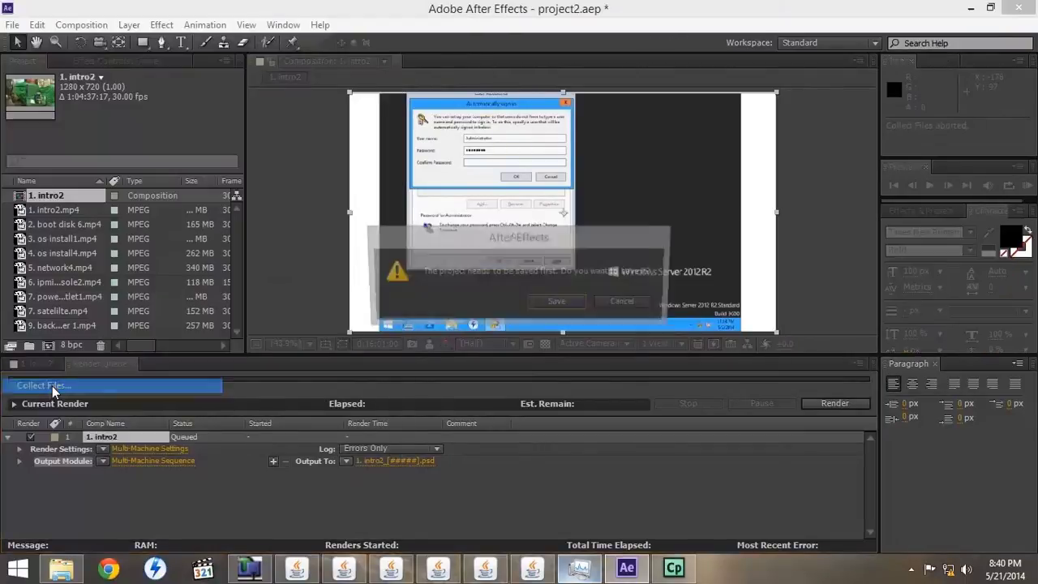
{"action": "left_click", "coordinate": [550, 303]}
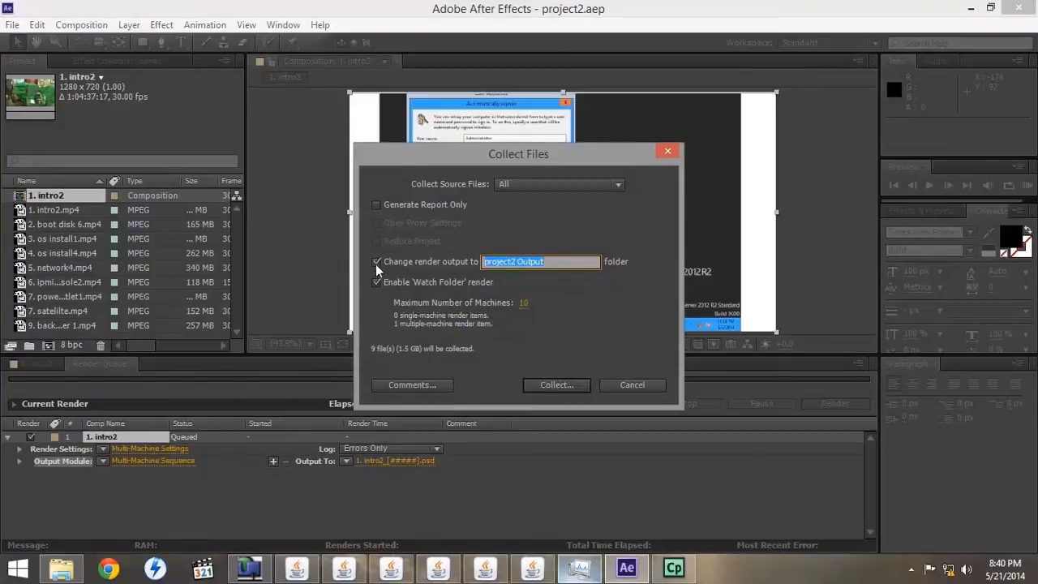
{"action": "left_click", "coordinate": [523, 303]}
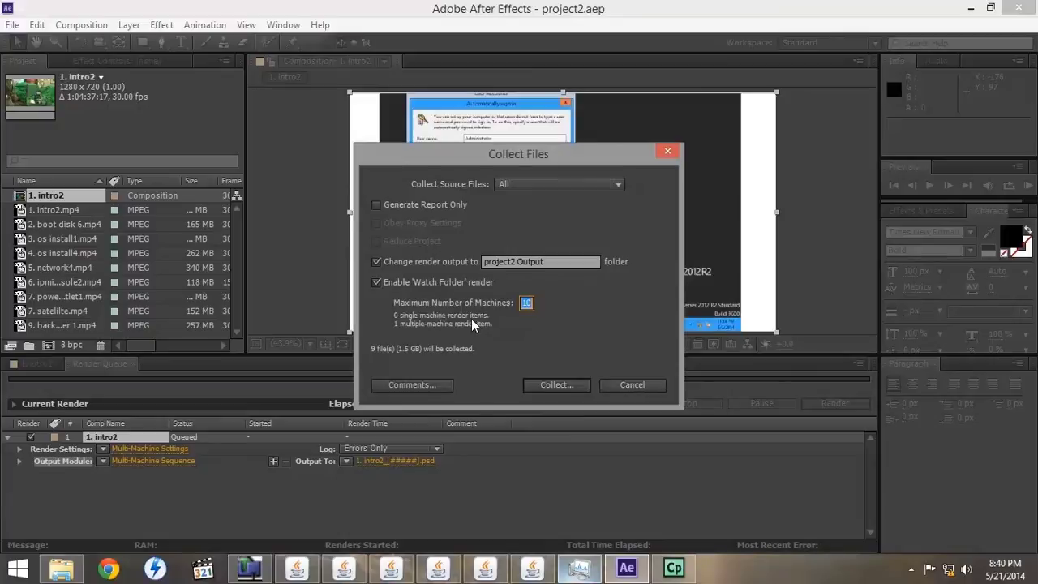
{"action": "type", "text": "13"}
{"action": "left_click", "coordinate": [554, 384]}
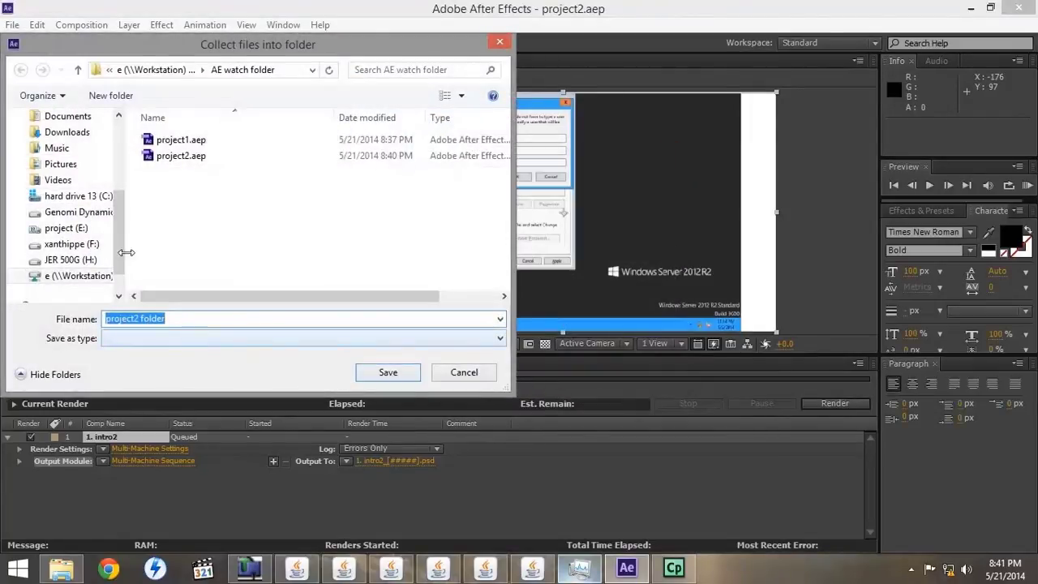
{"action": "left_click", "coordinate": [81, 276]}
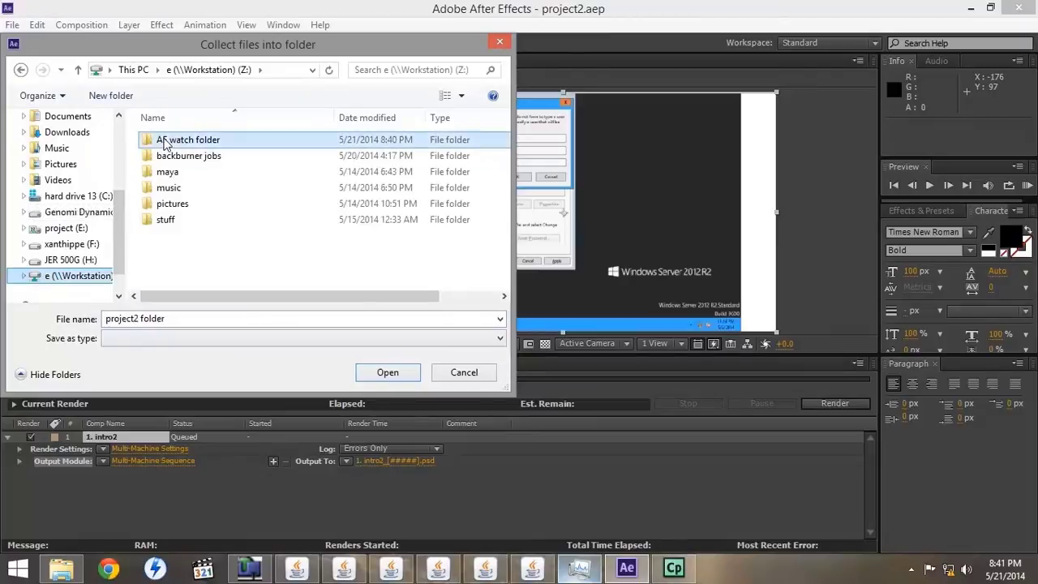
{"action": "double_click", "coordinate": [162, 142]}
{"action": "left_click", "coordinate": [388, 375]}
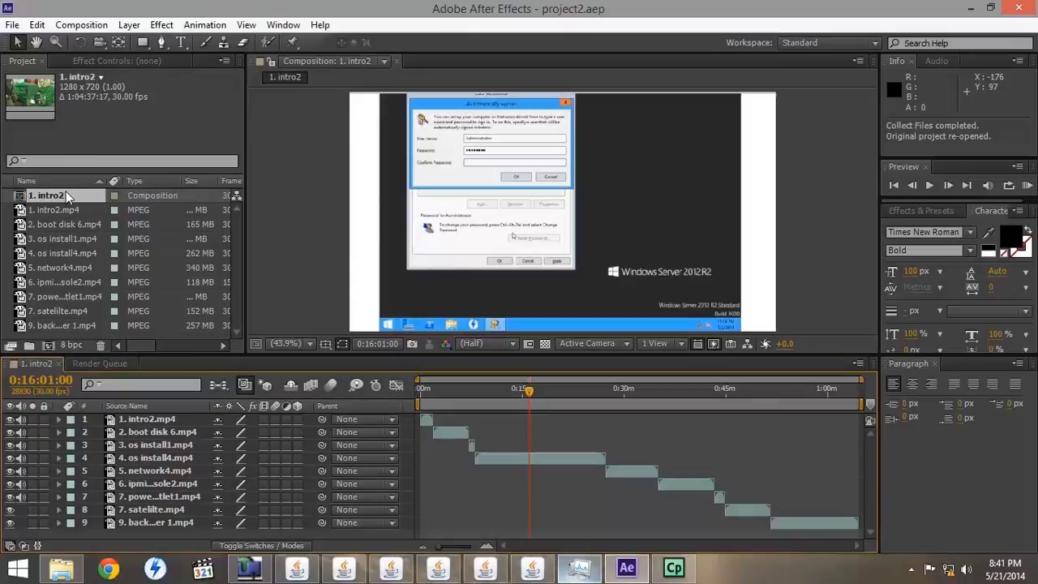
- Inspect the nine footage MP4s in project2 folder's (Footage) subfolder, then minimize Explorer
{"action": "left_click", "coordinate": [62, 568]}
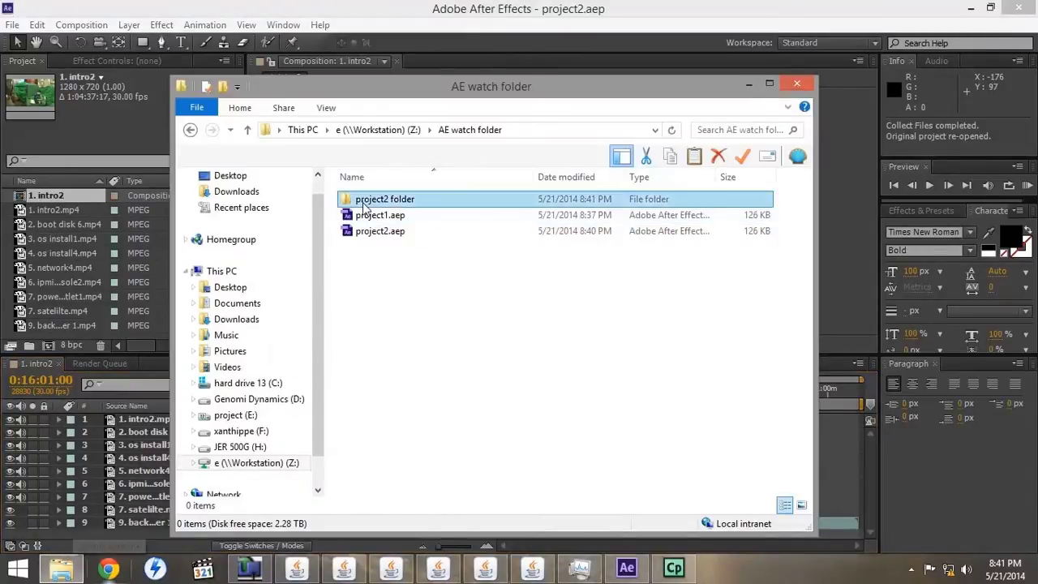
{"action": "double_click", "coordinate": [366, 201]}
{"action": "left_click", "coordinate": [366, 202]}
{"action": "double_click", "coordinate": [365, 201]}
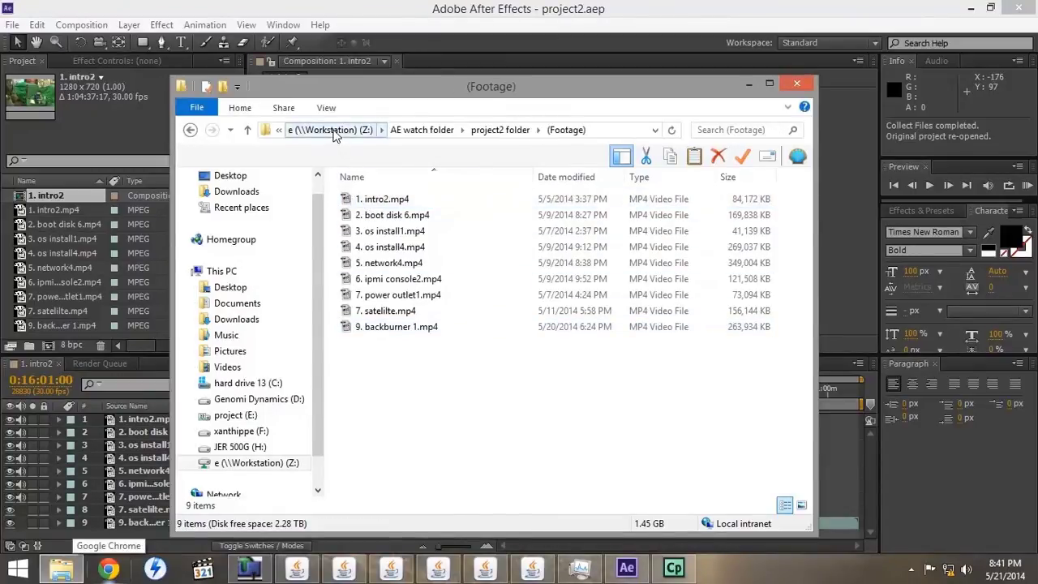
{"action": "left_click", "coordinate": [327, 131]}
{"action": "double_click", "coordinate": [379, 204]}
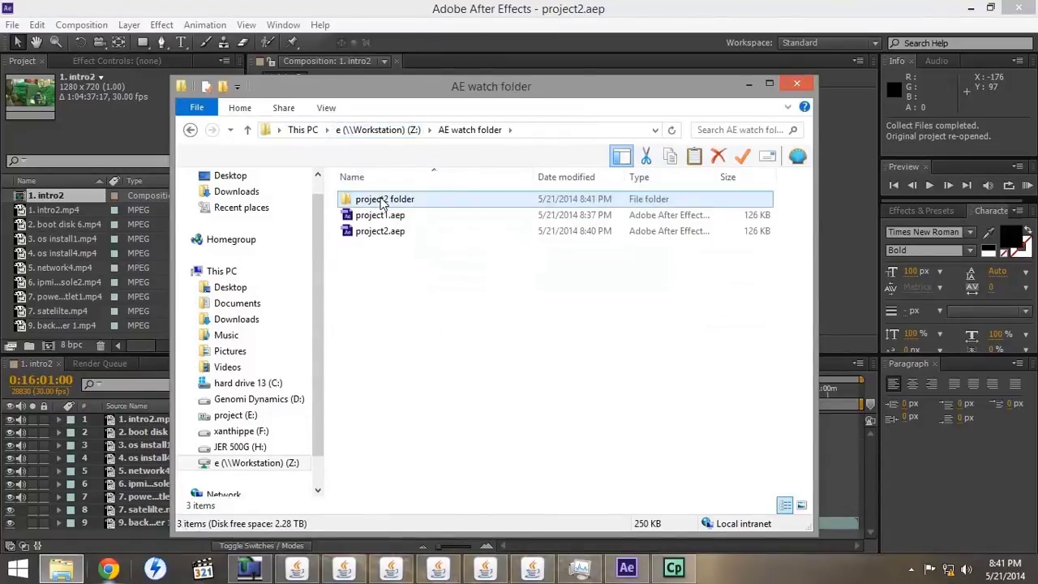
{"action": "left_click", "coordinate": [748, 84]}
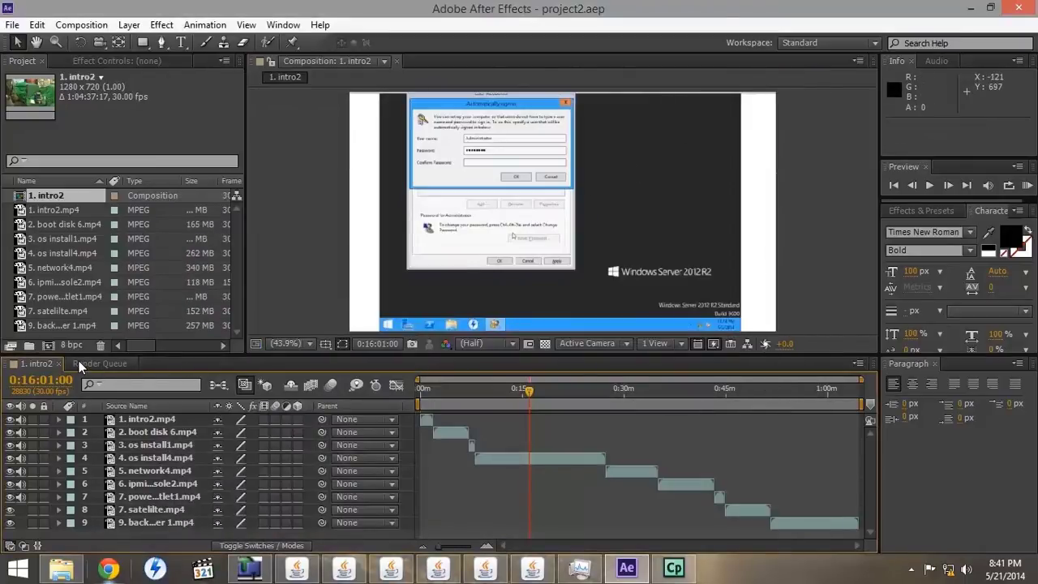
- Redirect intro2's output to the (project2 Output) folder inside project2 folder
{"action": "left_click", "coordinate": [89, 363]}
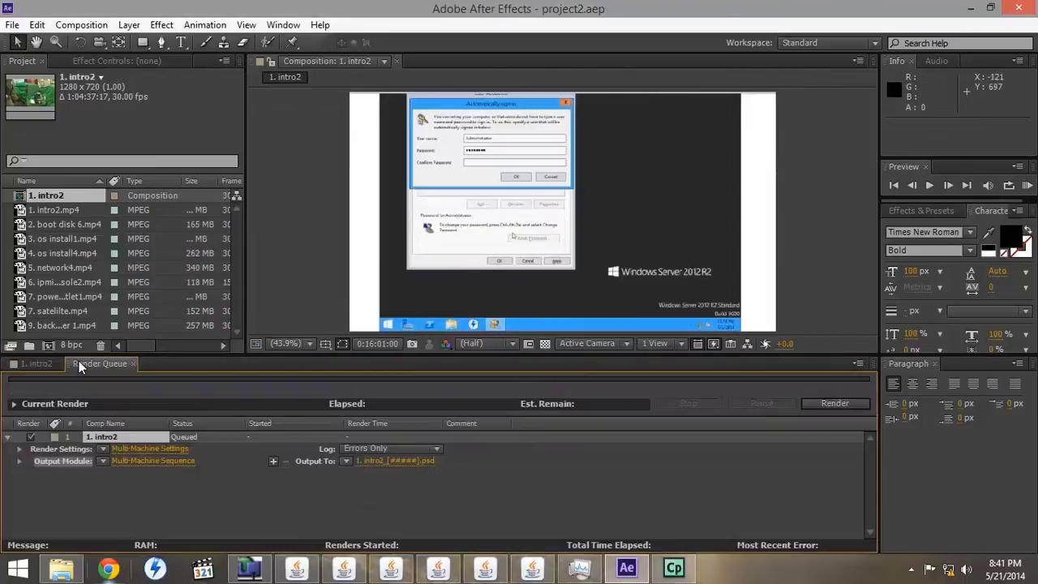
{"action": "left_click", "coordinate": [379, 459]}
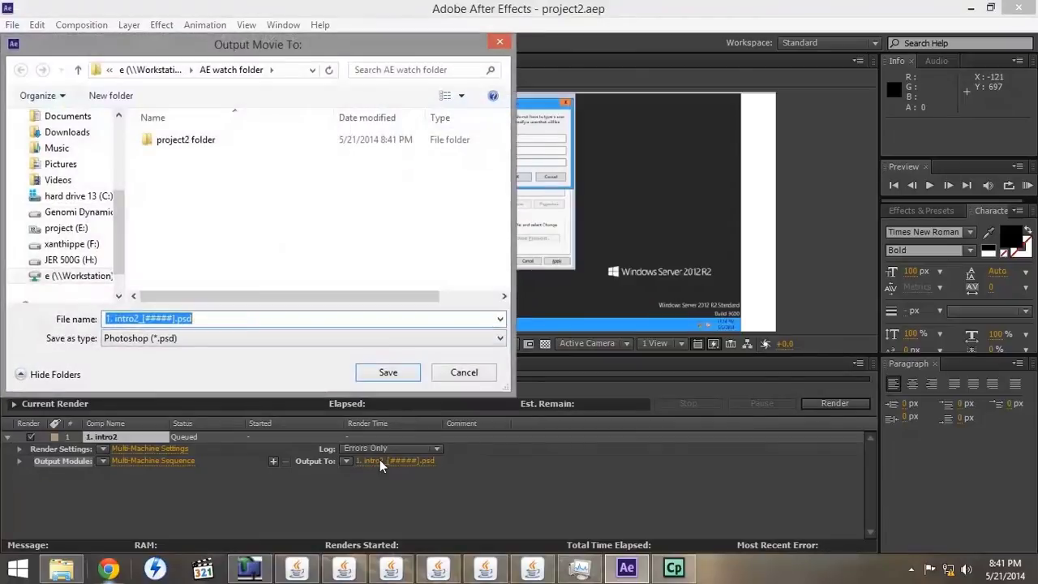
{"action": "double_click", "coordinate": [176, 141]}
{"action": "double_click", "coordinate": [186, 157]}
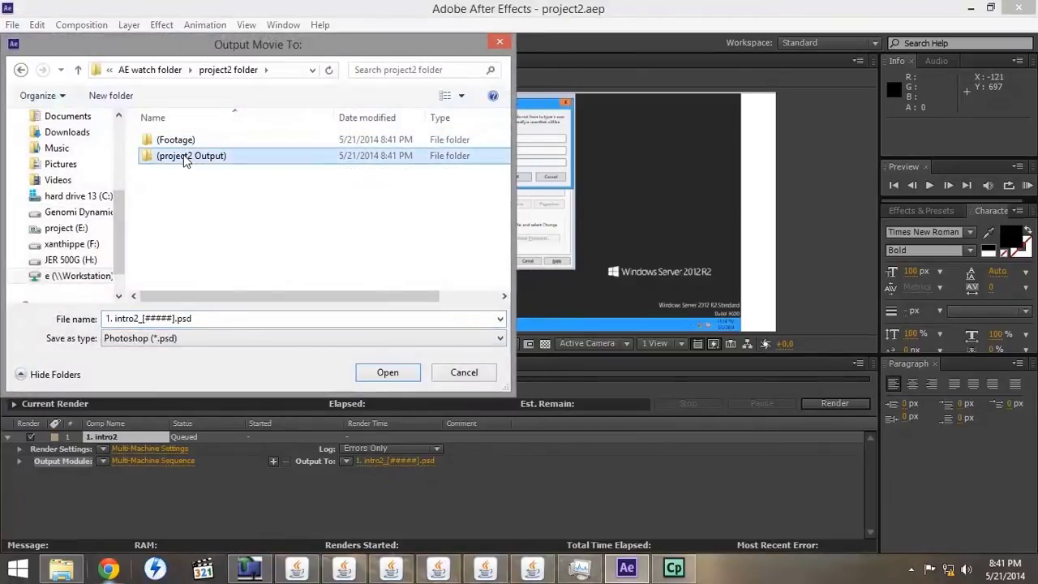
{"action": "left_click", "coordinate": [369, 377]}
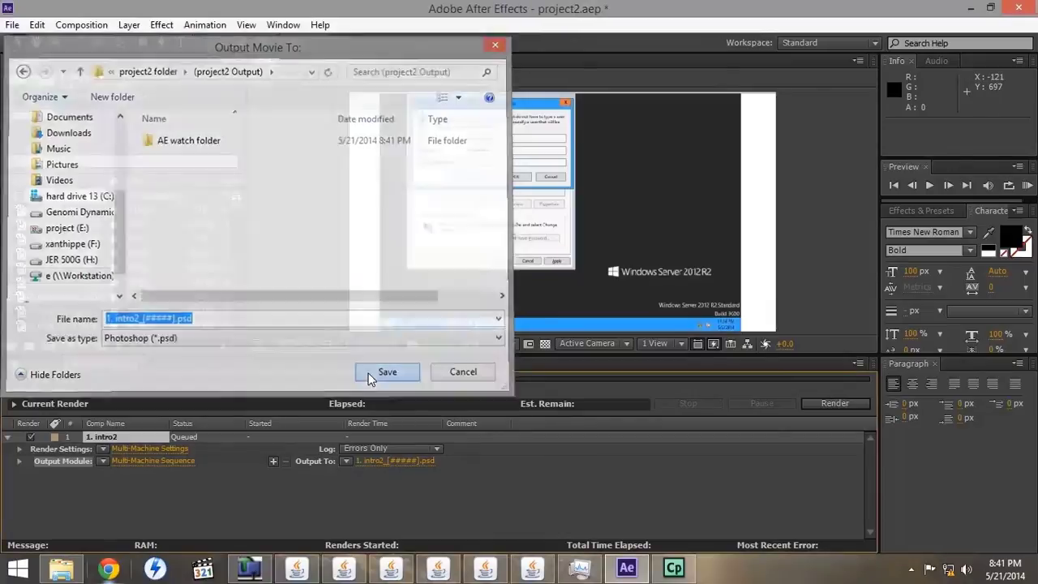
- Verify the (project2 Output) folder in Explorer, then start rendering intro2
{"action": "left_click", "coordinate": [60, 572]}
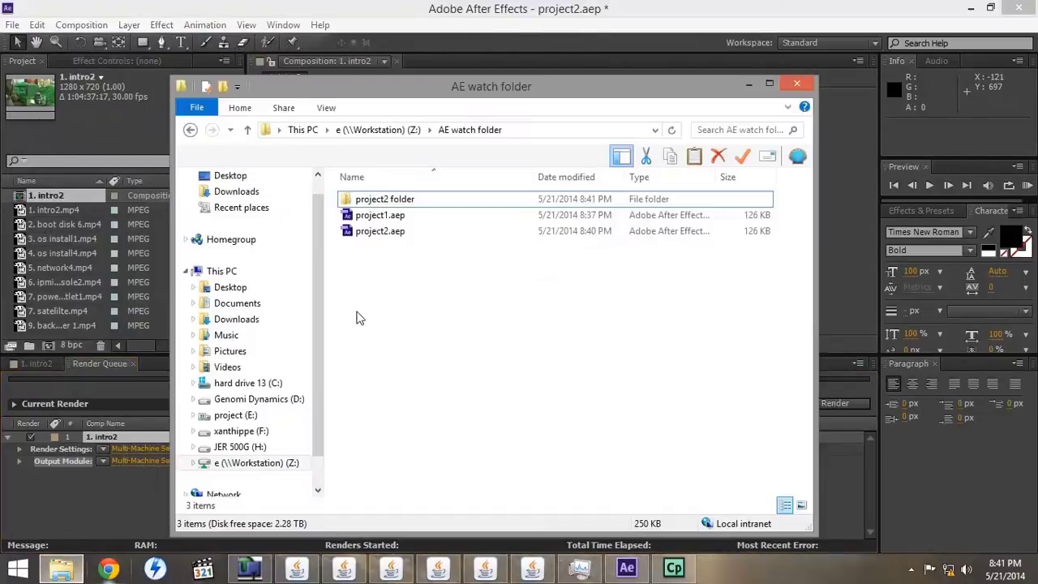
{"action": "left_click", "coordinate": [365, 205]}
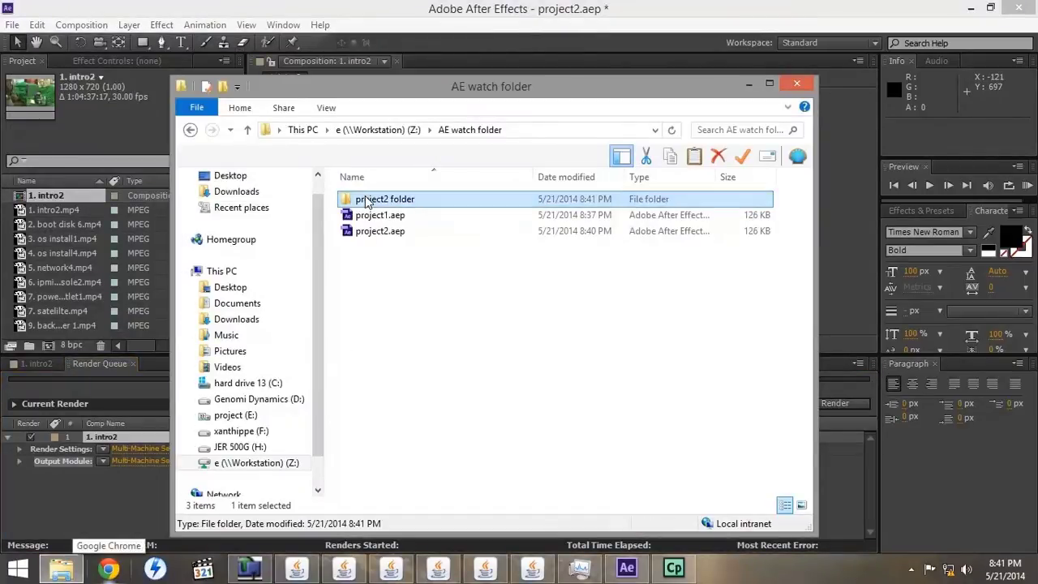
{"action": "double_click", "coordinate": [366, 203]}
{"action": "left_click", "coordinate": [369, 217]}
{"action": "double_click", "coordinate": [369, 218]}
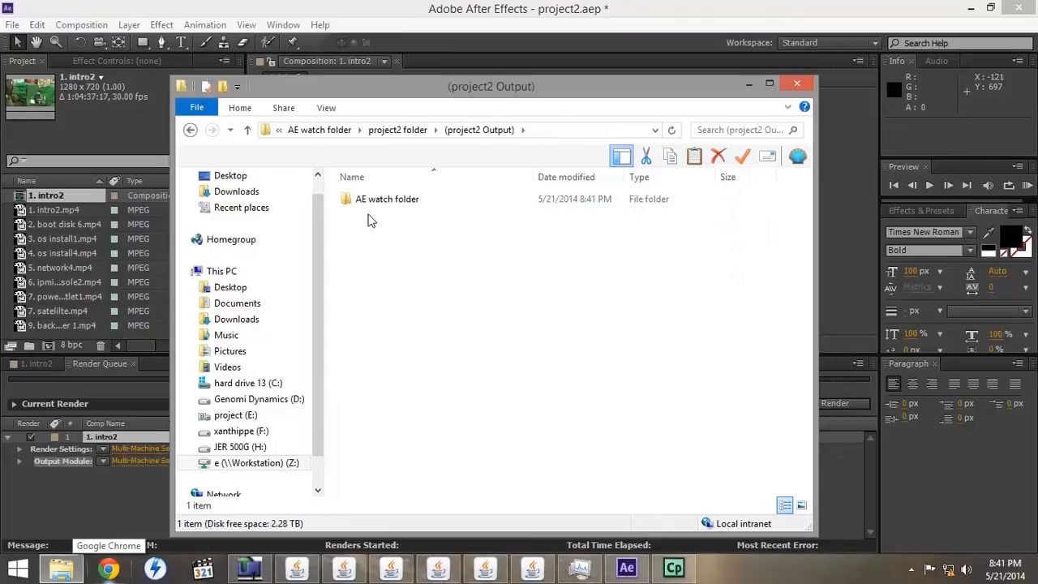
{"action": "left_click", "coordinate": [190, 131]}
{"action": "left_click", "coordinate": [190, 131]}
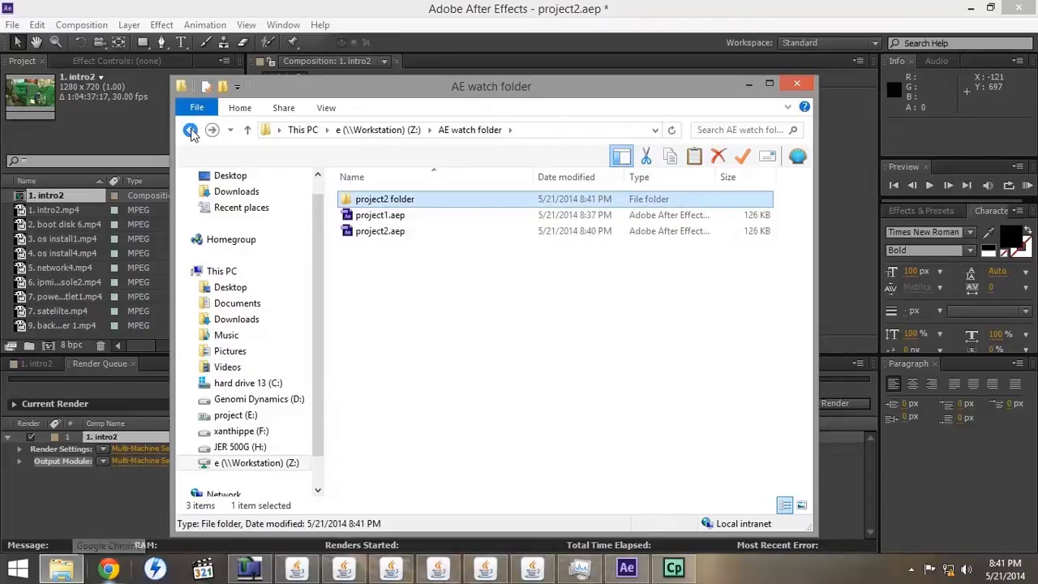
{"action": "left_click", "coordinate": [747, 84]}
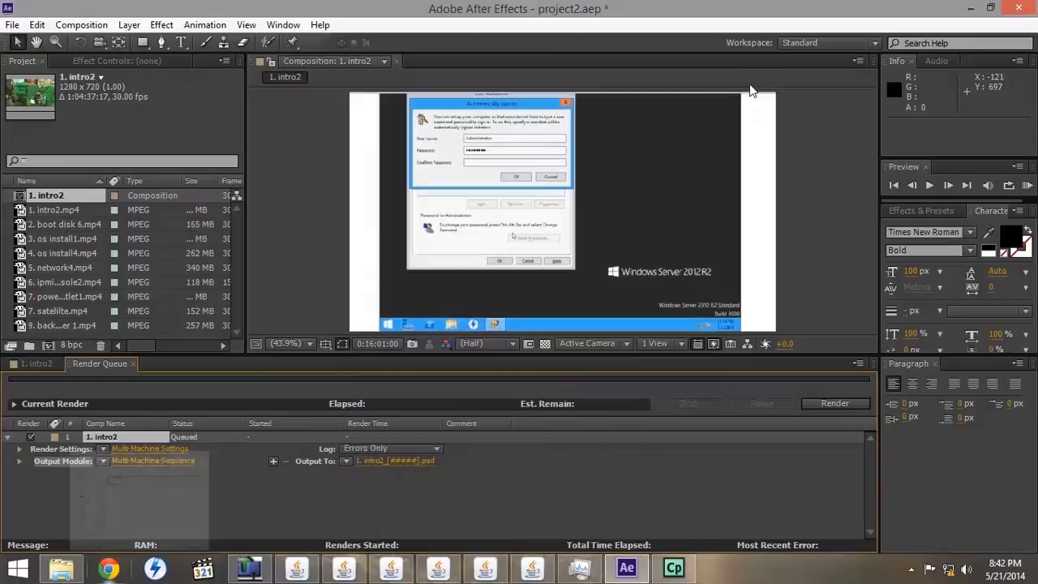
{"action": "left_click", "coordinate": [814, 404]}
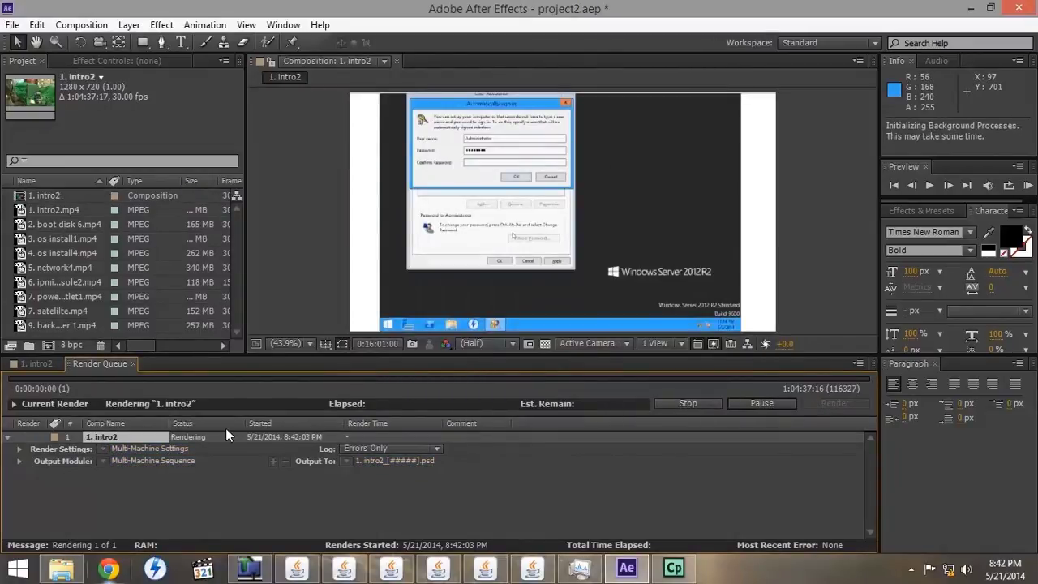
{"action": "left_click", "coordinate": [296, 567]}
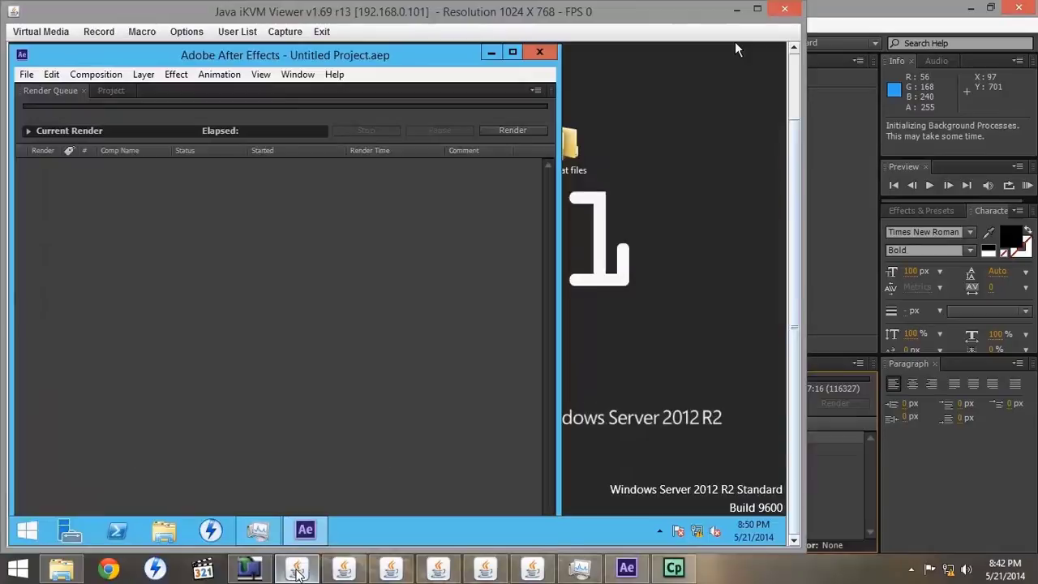
- Make the first render node watch Z:\AE watch folder, then open its Task Manager
{"action": "left_click", "coordinate": [26, 75]}
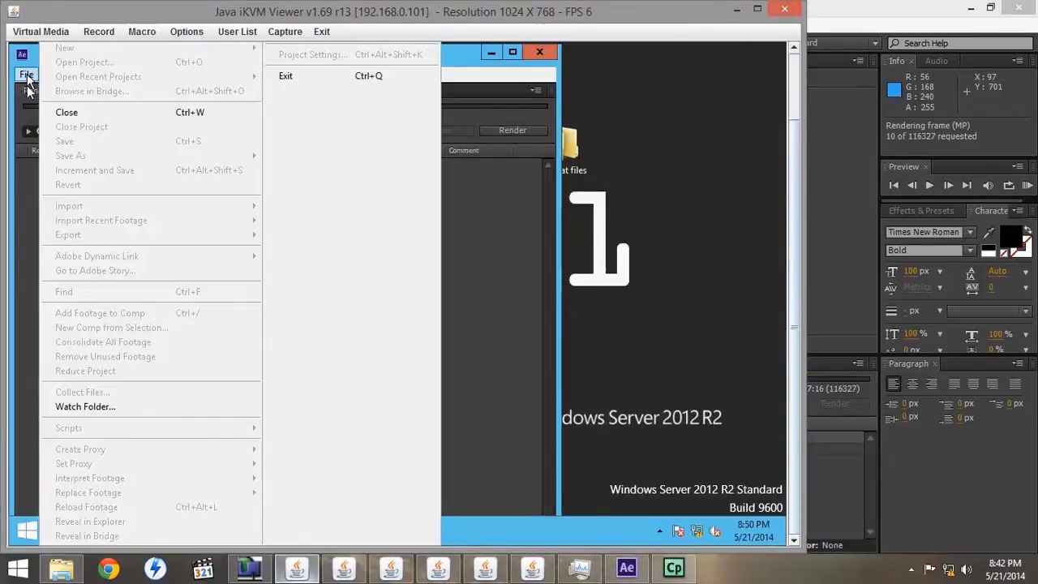
{"action": "left_click", "coordinate": [79, 408]}
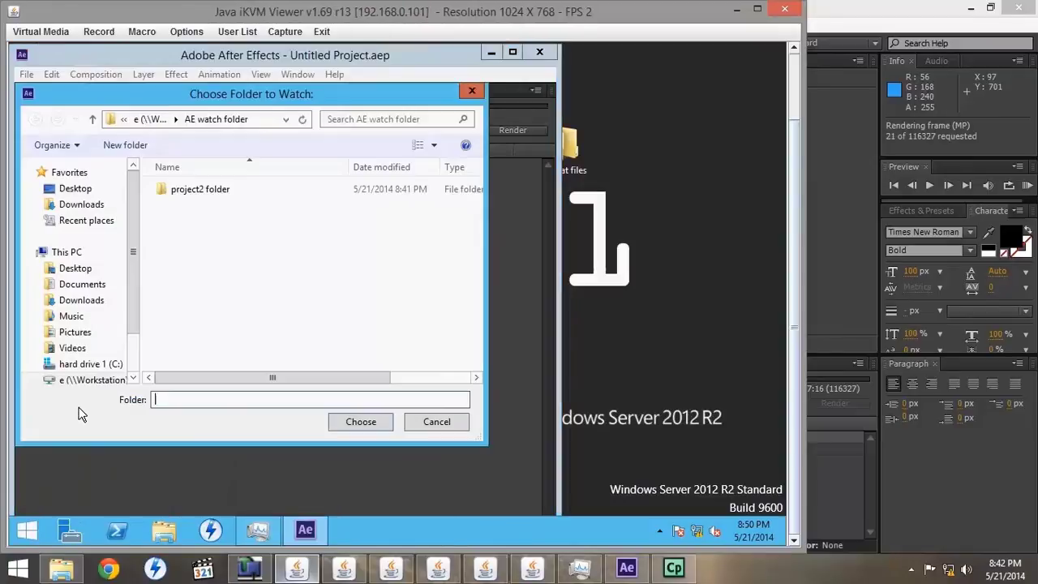
{"action": "left_click", "coordinate": [143, 120]}
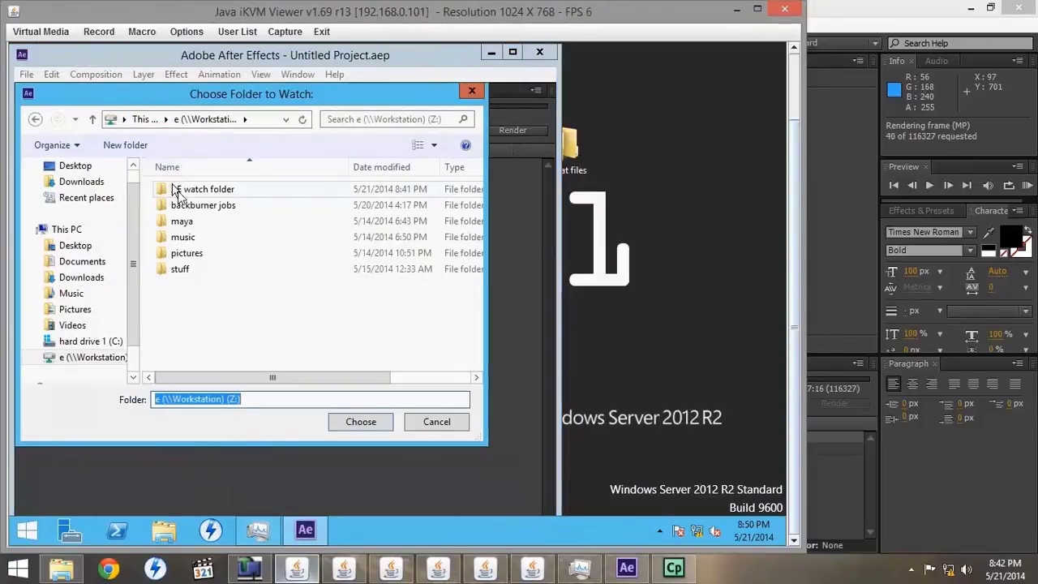
{"action": "left_click", "coordinate": [186, 195]}
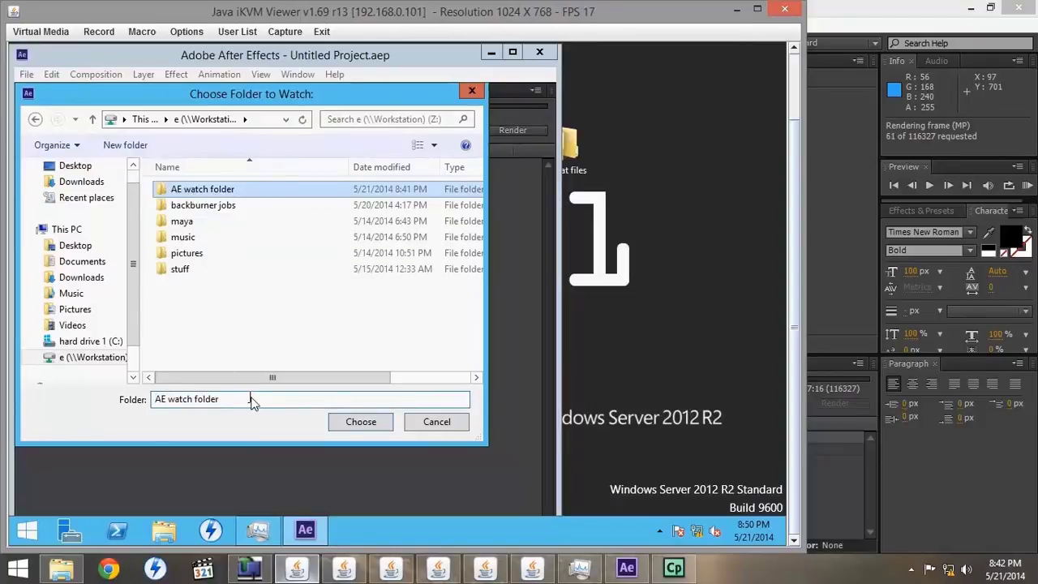
{"action": "left_click", "coordinate": [351, 423]}
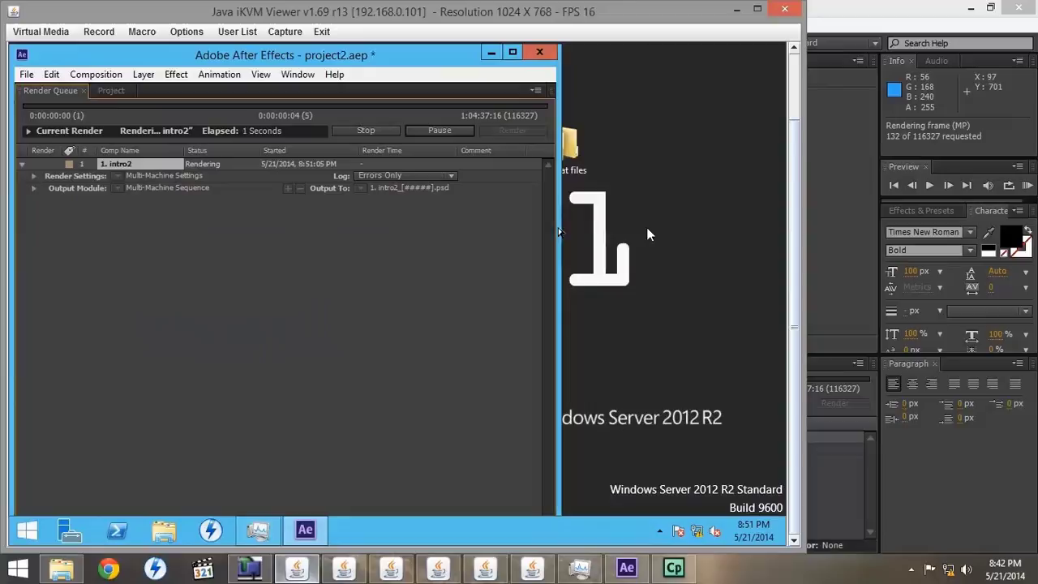
{"action": "left_click", "coordinate": [252, 535]}
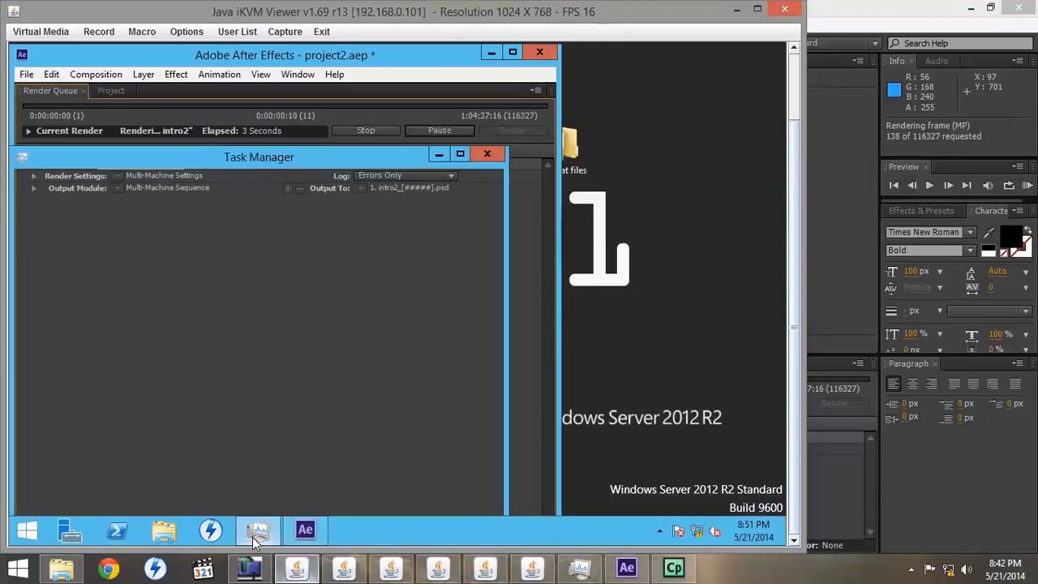
- Start watching AE watch folder on render nodes .103, .105, .107, .109 and .111
{"action": "left_click", "coordinate": [341, 570]}
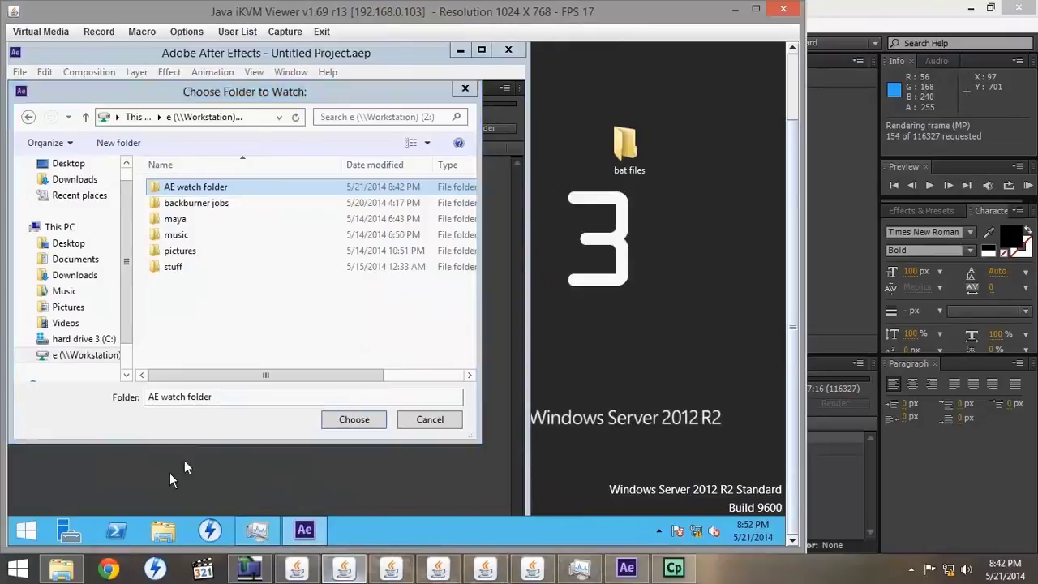
{"action": "left_click", "coordinate": [343, 421]}
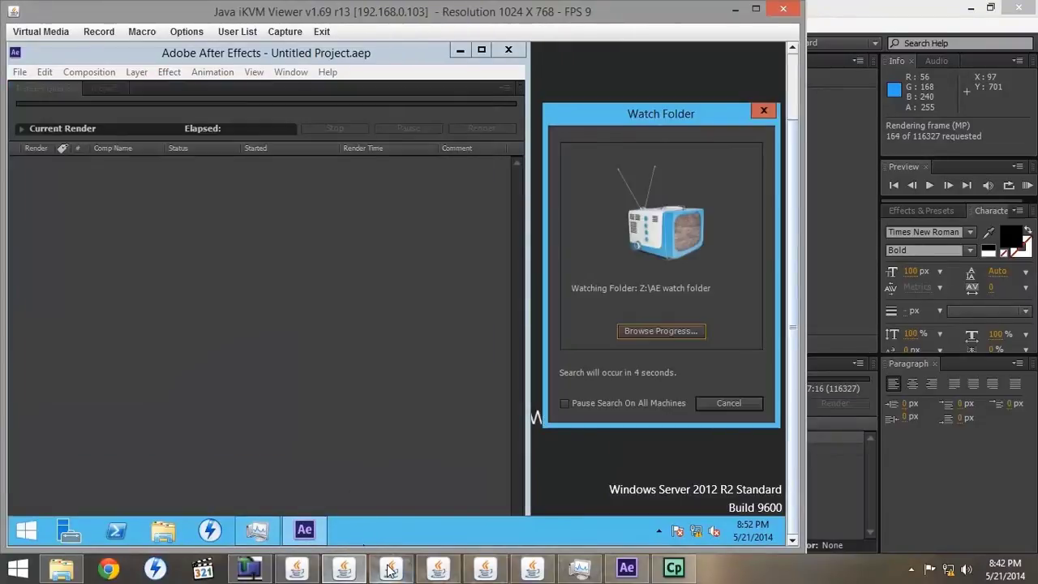
{"action": "left_click", "coordinate": [391, 570]}
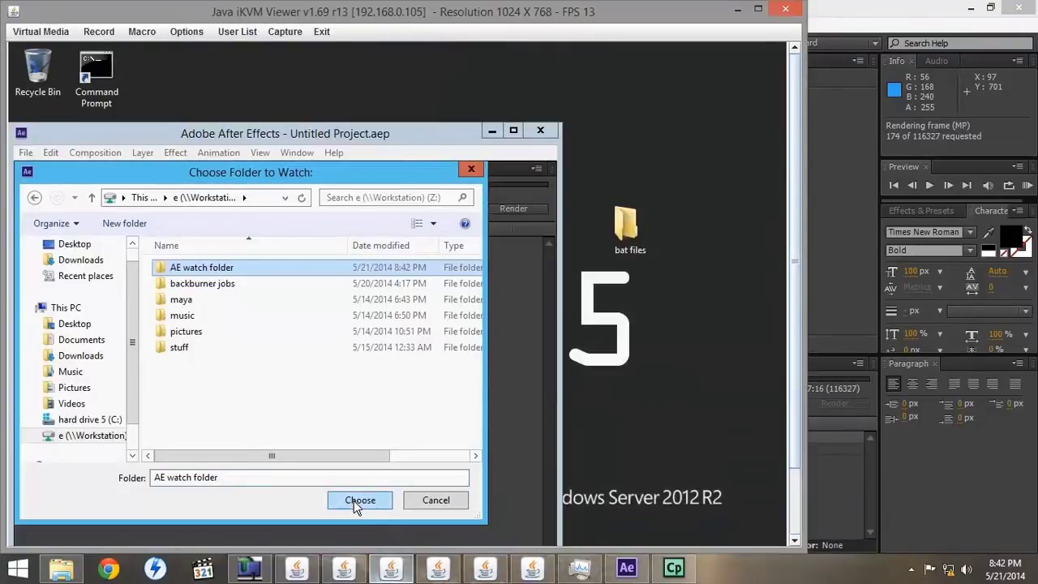
{"action": "left_click", "coordinate": [355, 500]}
{"action": "left_click", "coordinate": [415, 560]}
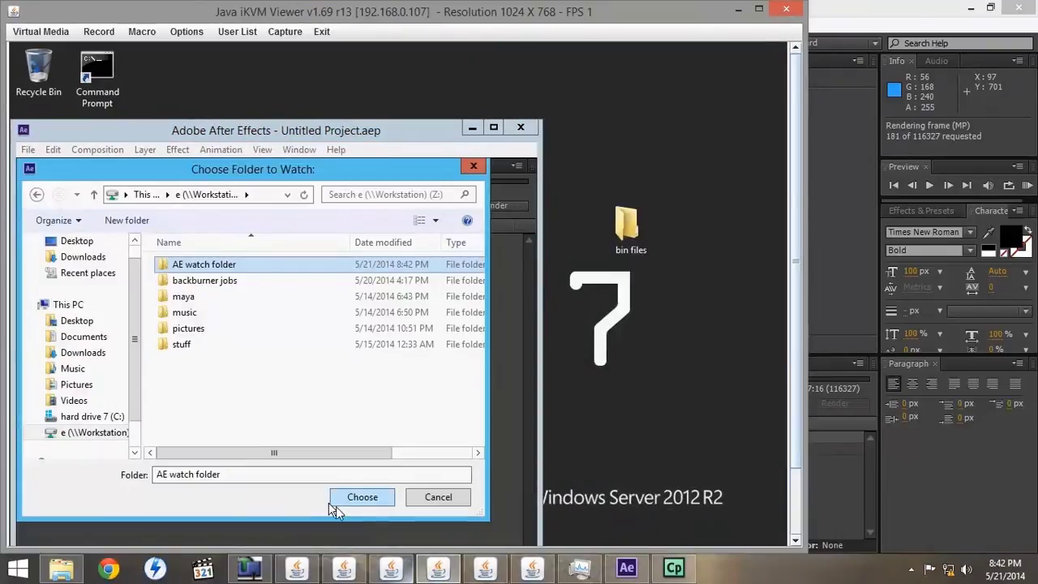
{"action": "left_click", "coordinate": [342, 500]}
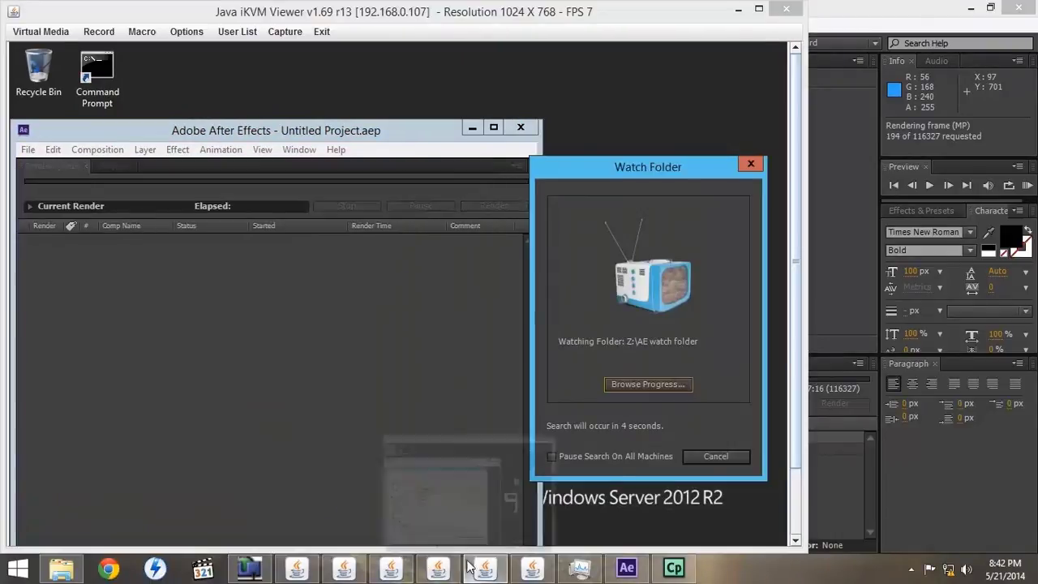
{"action": "left_click", "coordinate": [470, 570]}
{"action": "left_click", "coordinate": [366, 489]}
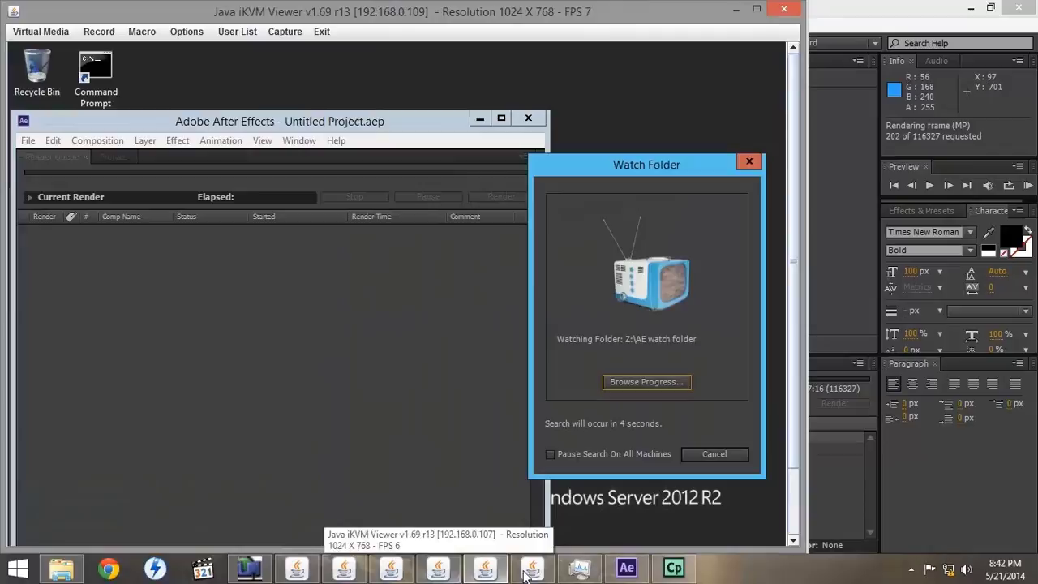
{"action": "left_click", "coordinate": [532, 570]}
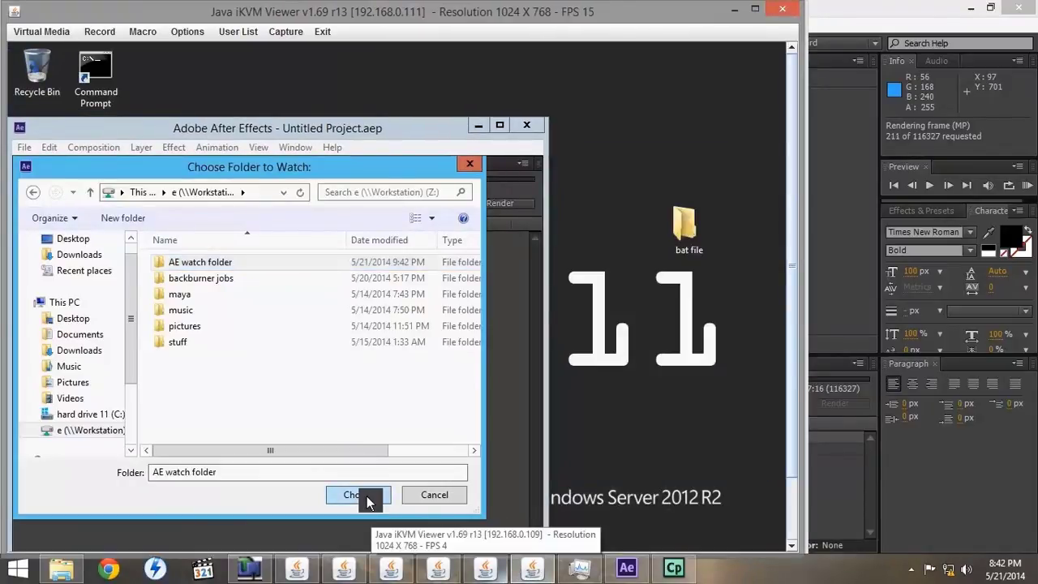
{"action": "left_click", "coordinate": [367, 500]}
- Open Task Manager on render nodes .103, .105 and .107
{"action": "left_click", "coordinate": [345, 570]}
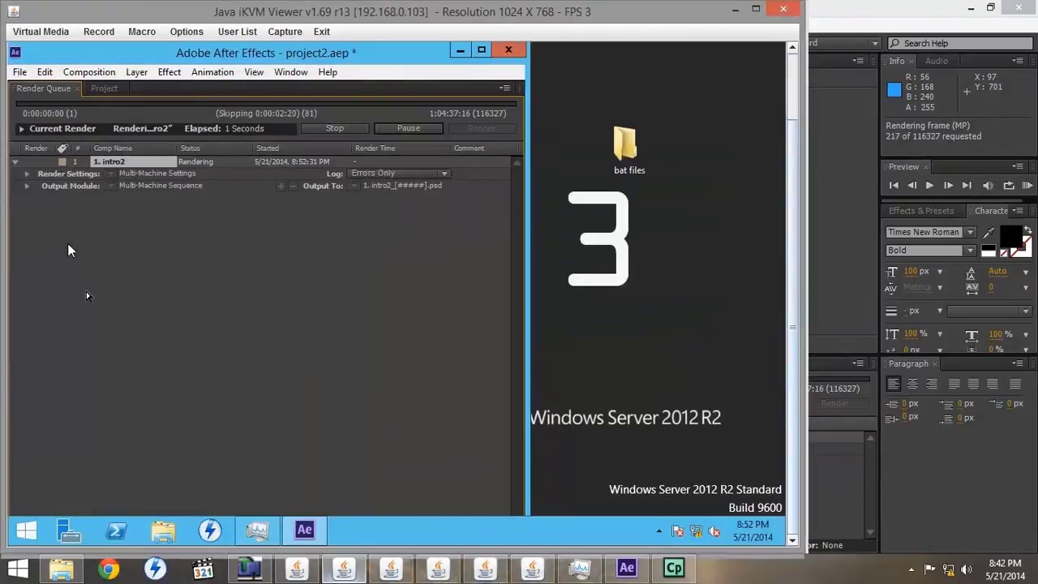
{"action": "left_click", "coordinate": [256, 527]}
{"action": "left_click", "coordinate": [390, 568]}
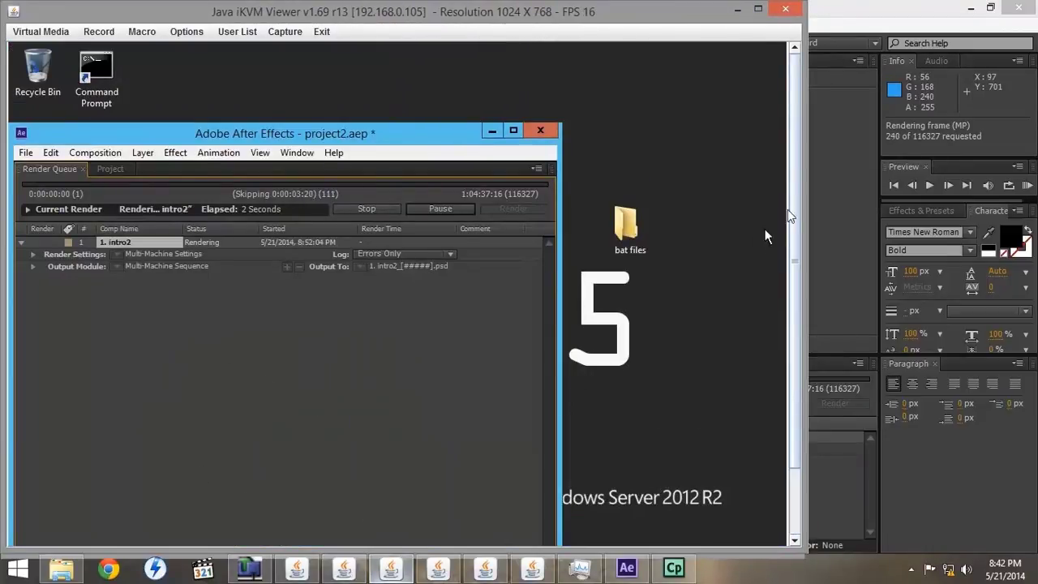
{"action": "left_click_drag", "start_coordinate": [790, 215], "coordinate": [791, 282]}
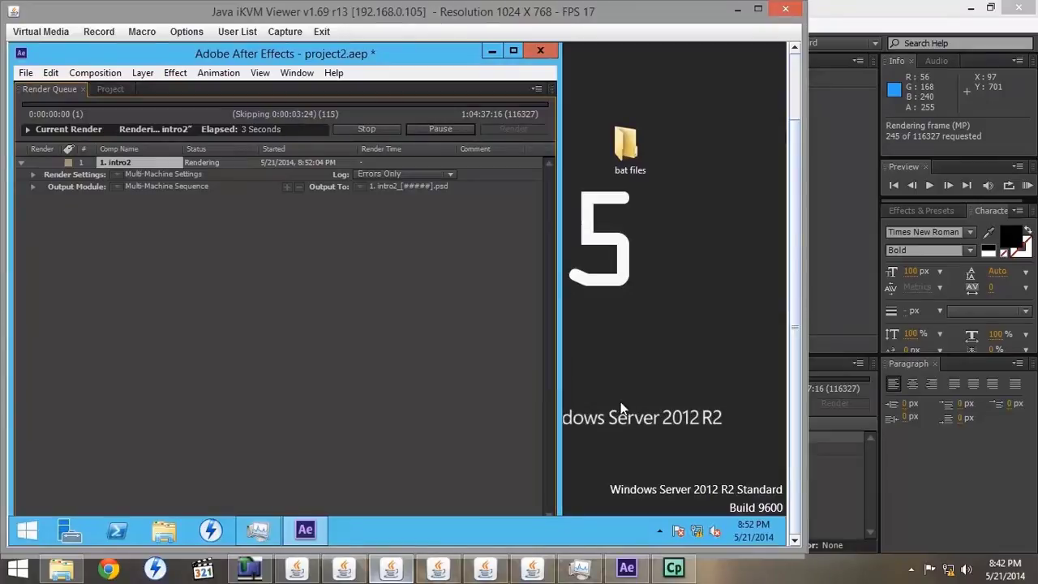
{"action": "left_click", "coordinate": [257, 533]}
{"action": "left_click", "coordinate": [438, 568]}
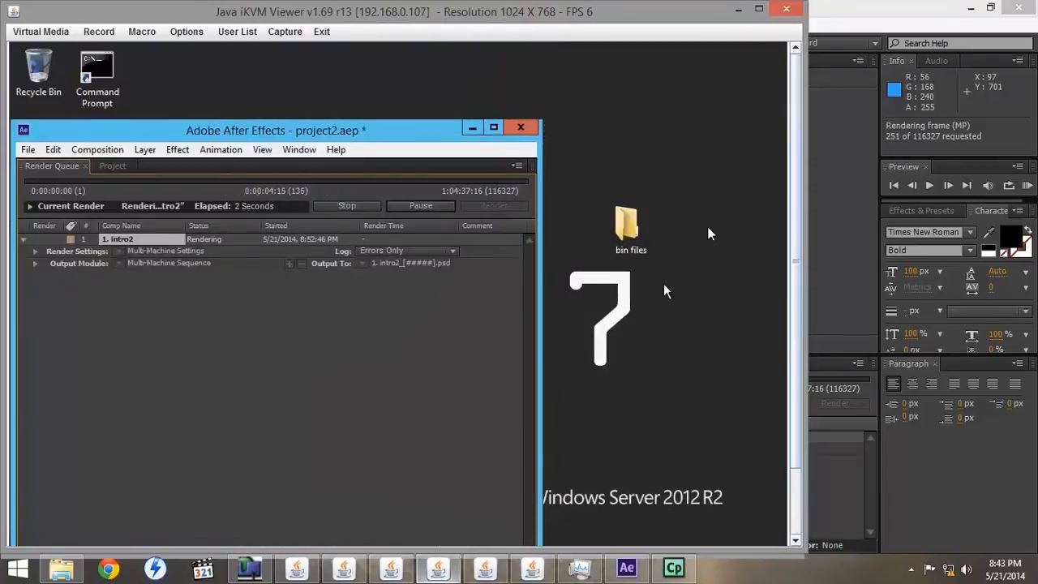
{"action": "left_click_drag", "start_coordinate": [795, 251], "coordinate": [796, 318]}
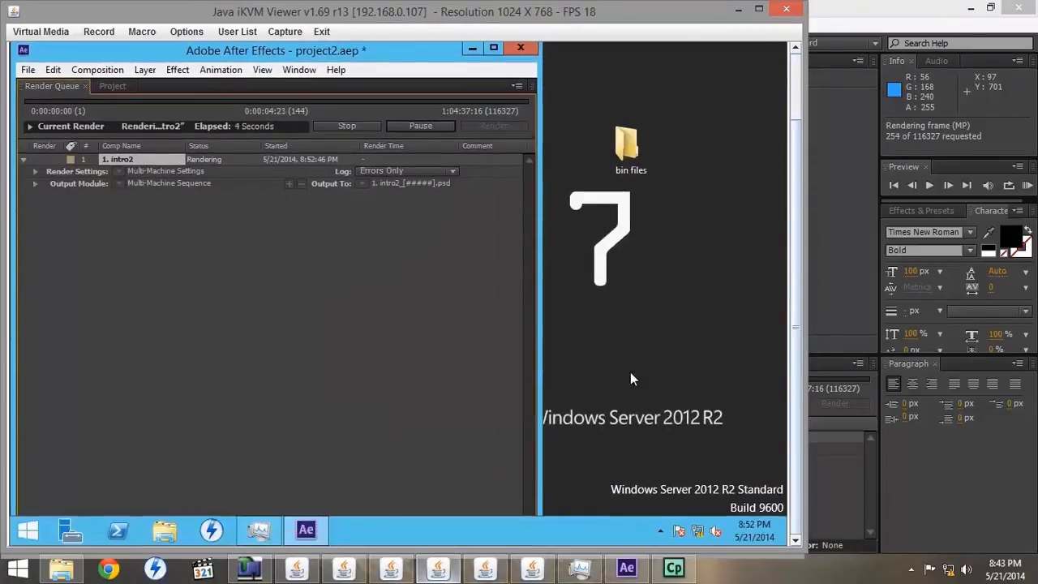
{"action": "left_click", "coordinate": [258, 529]}
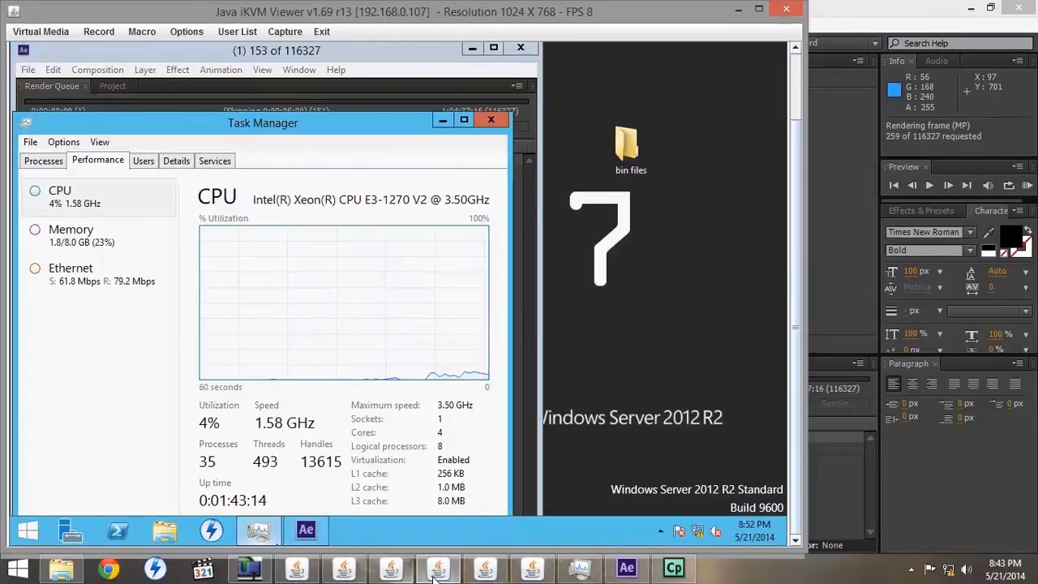
- Open Task Manager on render nodes 9 and 11
{"action": "left_click", "coordinate": [485, 567]}
{"action": "left_click", "coordinate": [792, 322]}
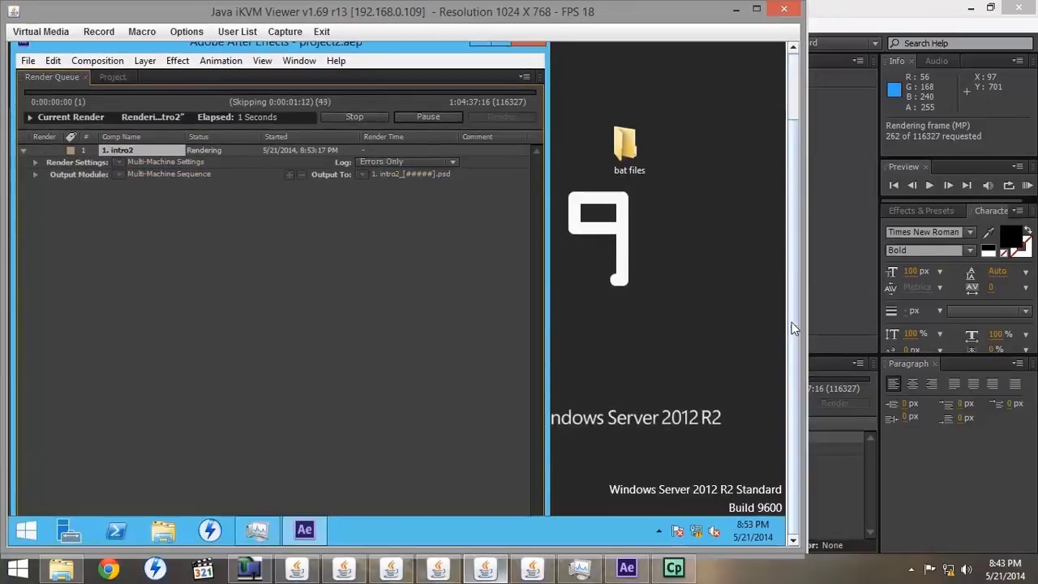
{"action": "left_click", "coordinate": [258, 529]}
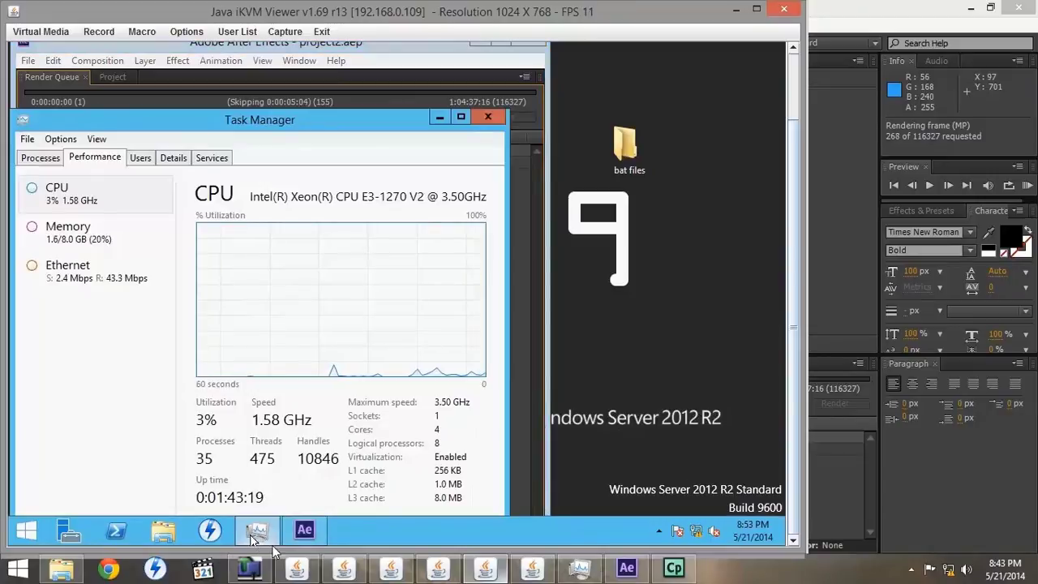
{"action": "left_click", "coordinate": [531, 569]}
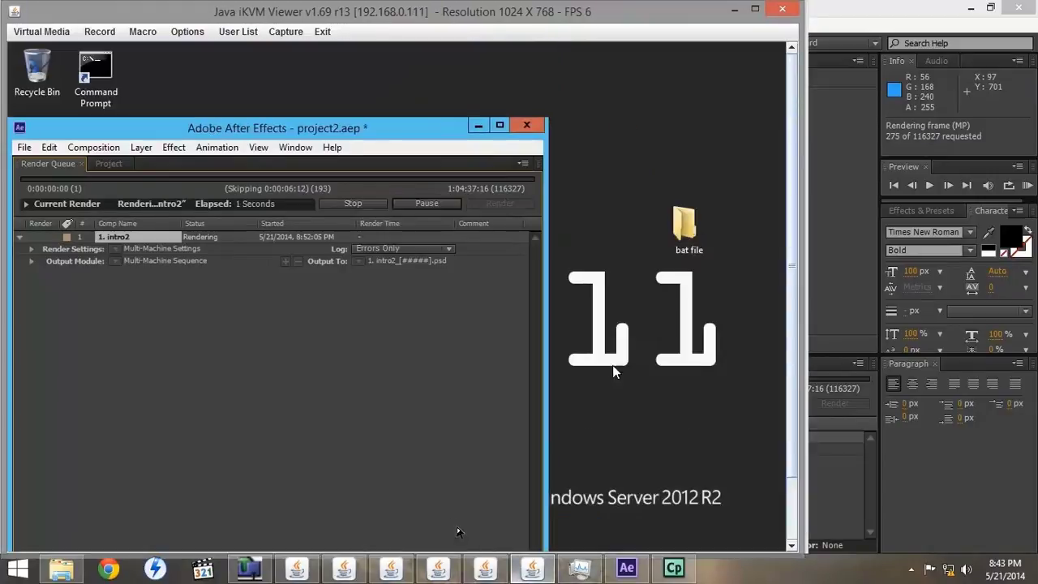
{"action": "left_click_drag", "start_coordinate": [789, 186], "coordinate": [794, 282]}
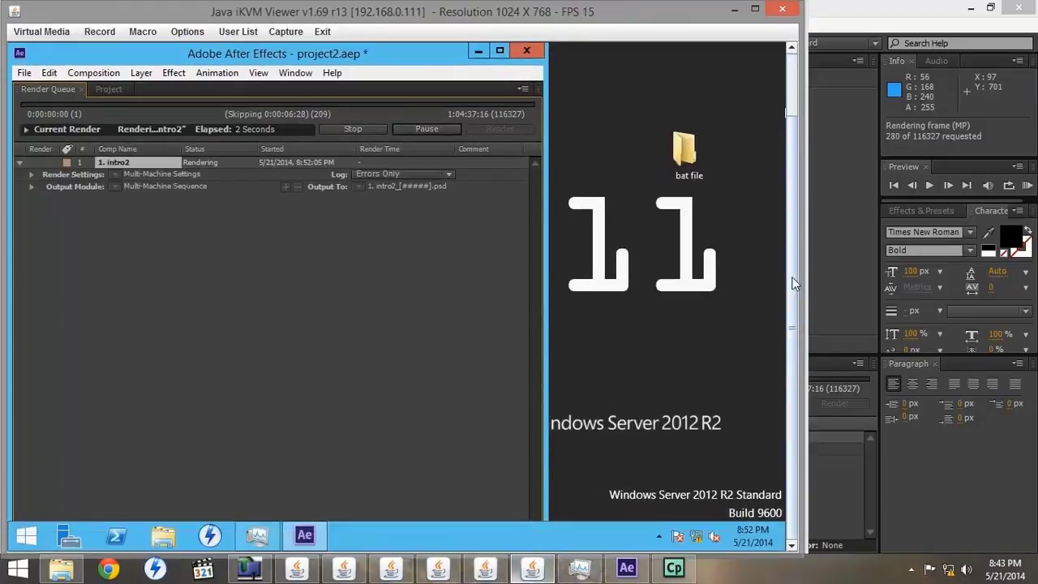
{"action": "left_click", "coordinate": [256, 535]}
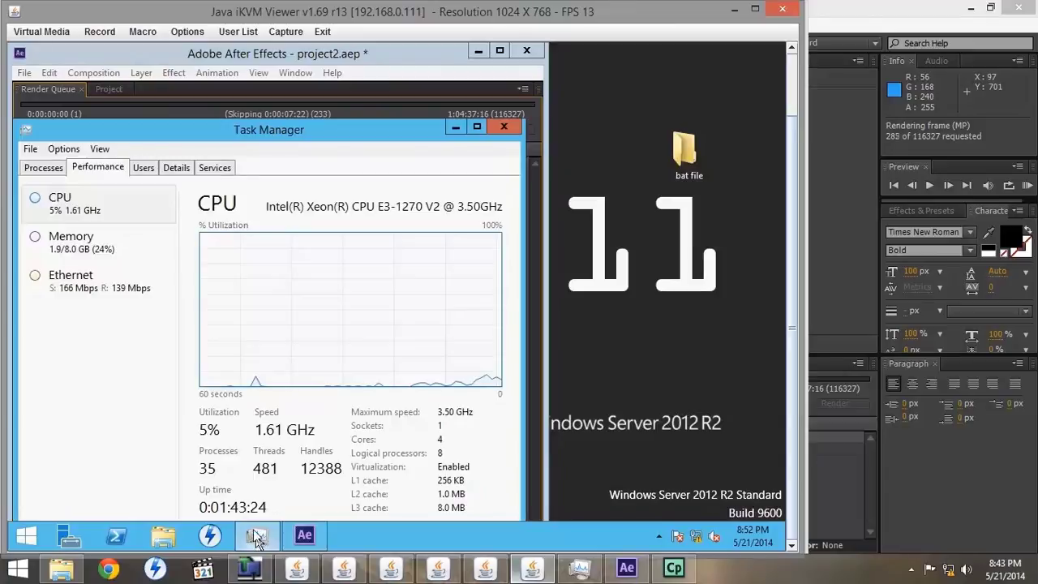
- On render node 1, check the Memory page, then return to the CPU graph
{"action": "left_click", "coordinate": [297, 569]}
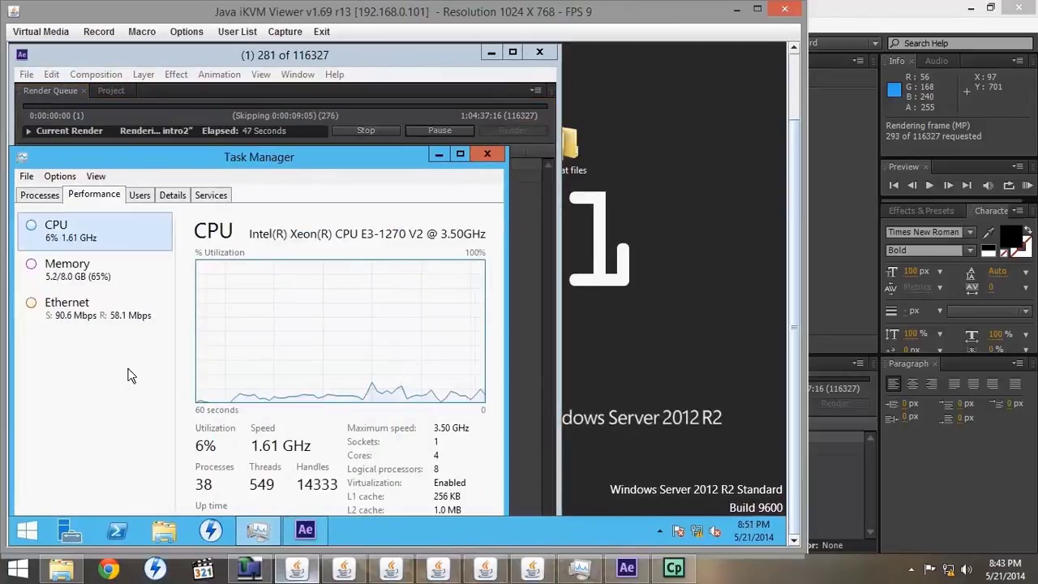
{"action": "left_click", "coordinate": [50, 279]}
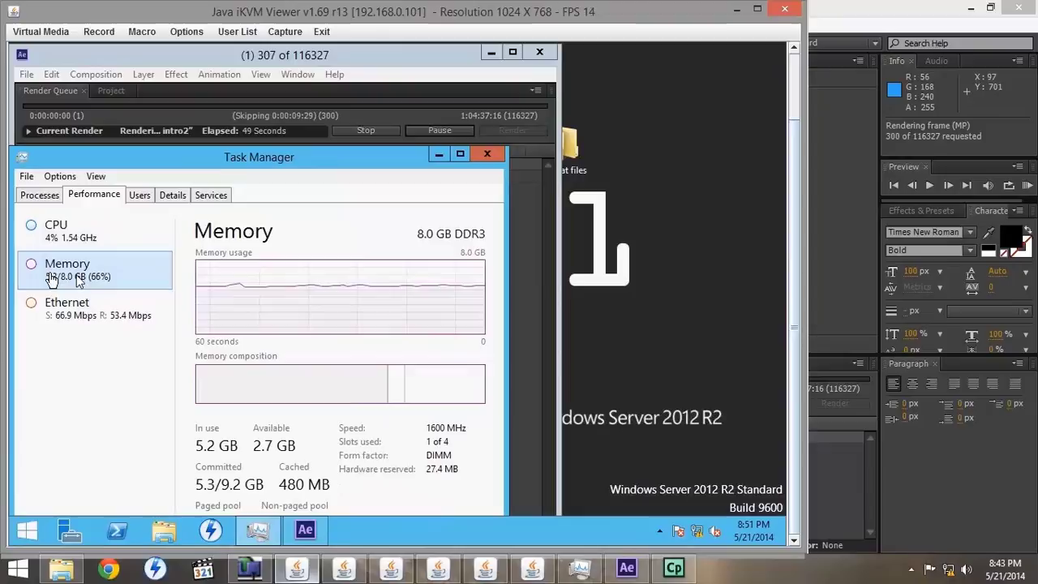
{"action": "left_click", "coordinate": [68, 235]}
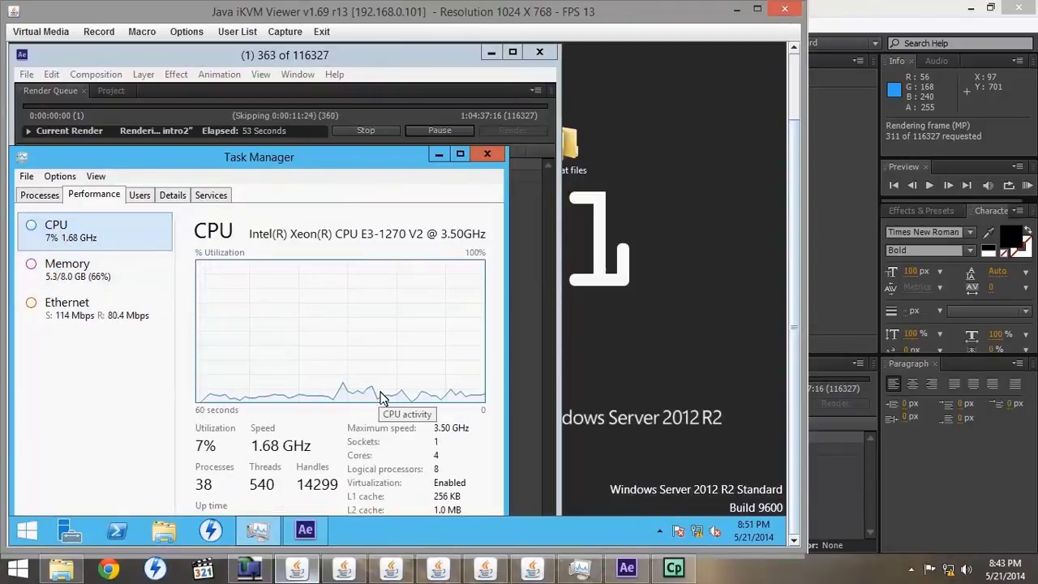
- Cycle through render nodes 3 to 11 and back, ending on node 3
{"action": "left_click", "coordinate": [332, 572]}
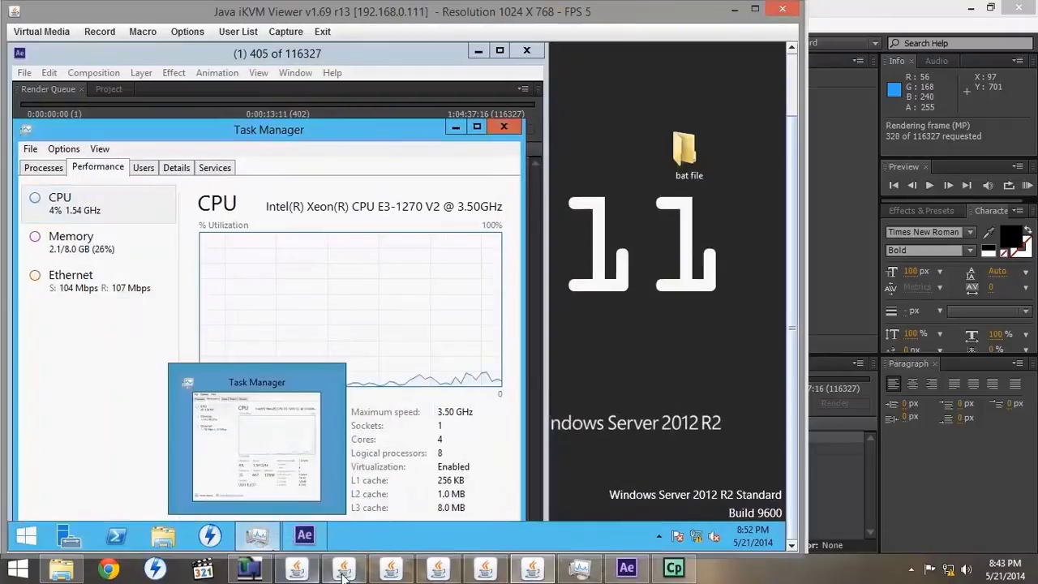
{"action": "left_click", "coordinate": [391, 572]}
{"action": "left_click", "coordinate": [421, 574]}
{"action": "left_click", "coordinate": [437, 571]}
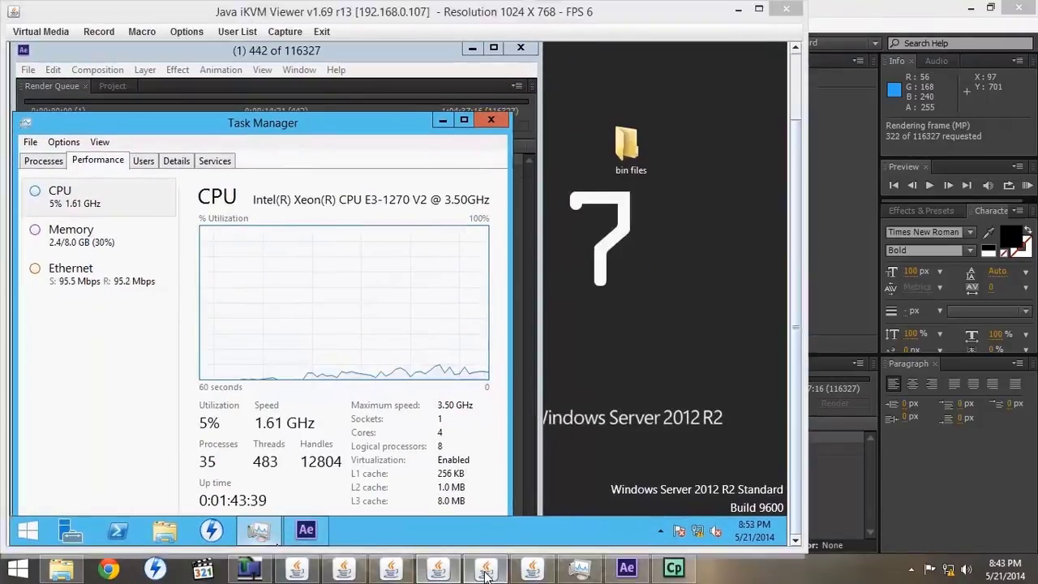
{"action": "left_click", "coordinate": [485, 571]}
{"action": "left_click", "coordinate": [523, 574]}
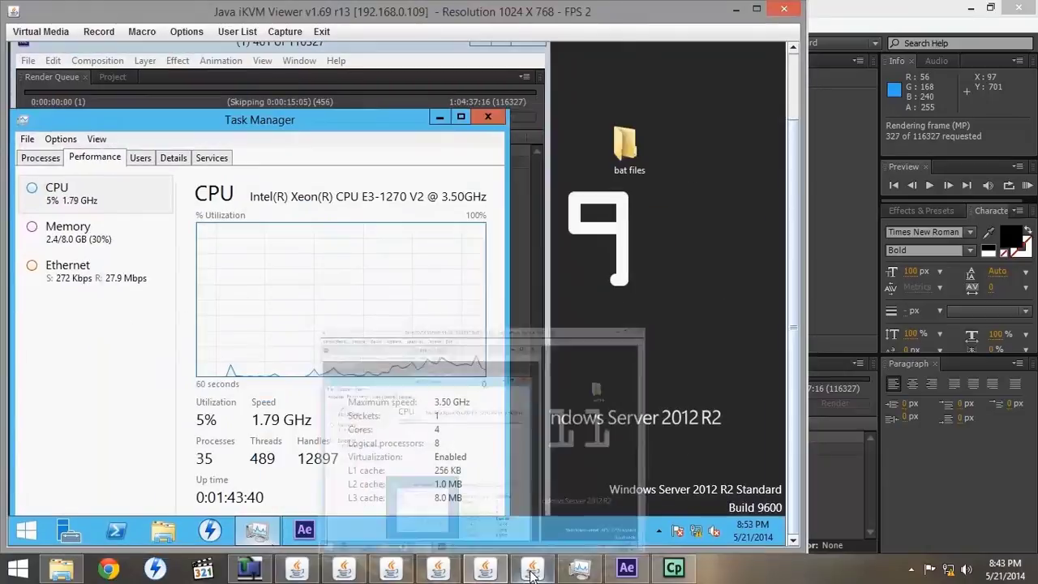
{"action": "left_click", "coordinate": [486, 573]}
{"action": "left_click", "coordinate": [409, 575]}
{"action": "left_click", "coordinate": [343, 572]}
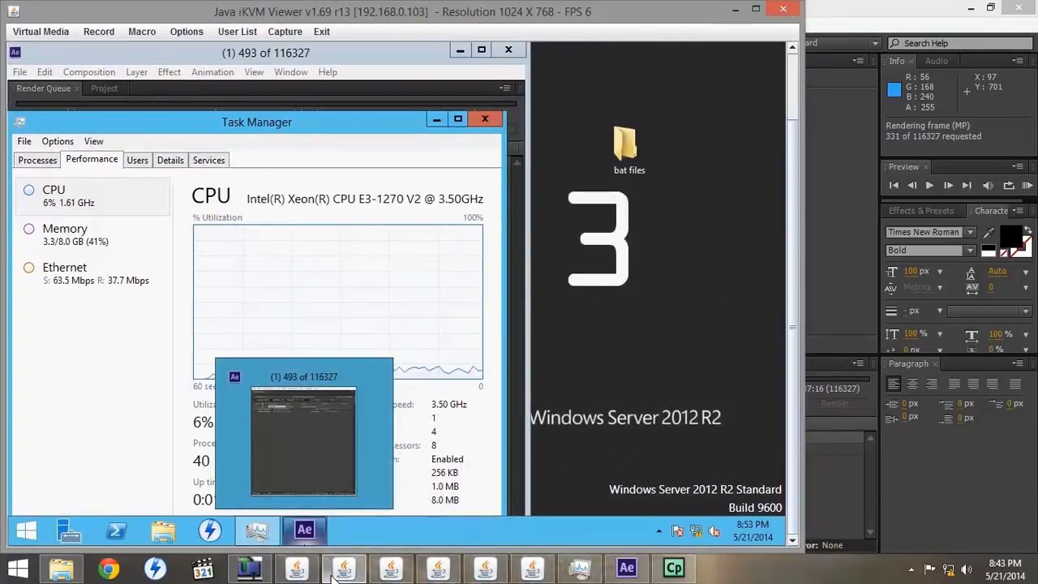
- Minimize the iKVM viewer to show After Effects' render queue and preview the nodes' taskbar thumbnails
{"action": "left_click", "coordinate": [310, 574]}
{"action": "mouse_move", "coordinate": [291, 577]}
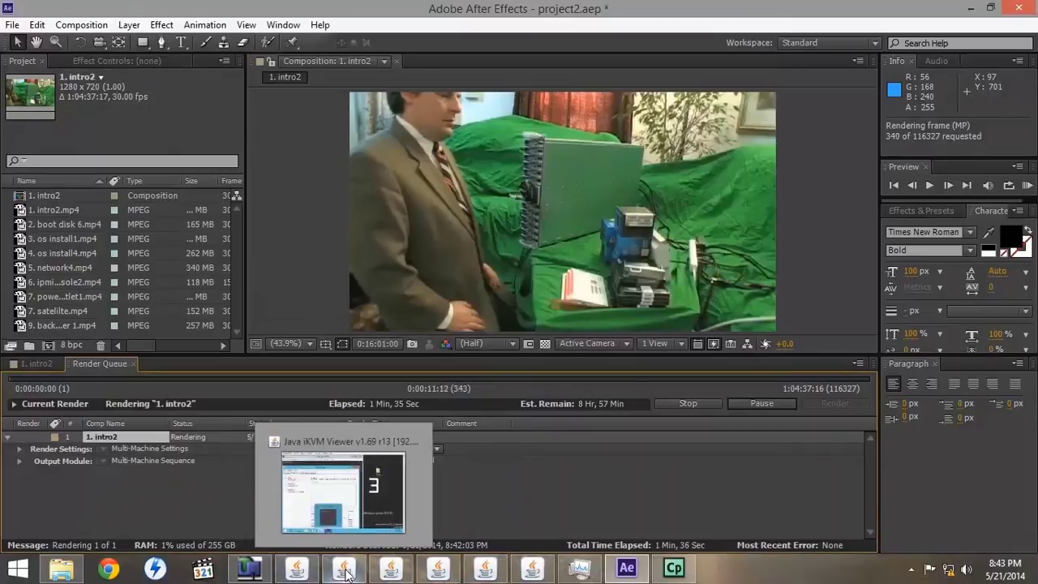
{"action": "mouse_move", "coordinate": [393, 574]}
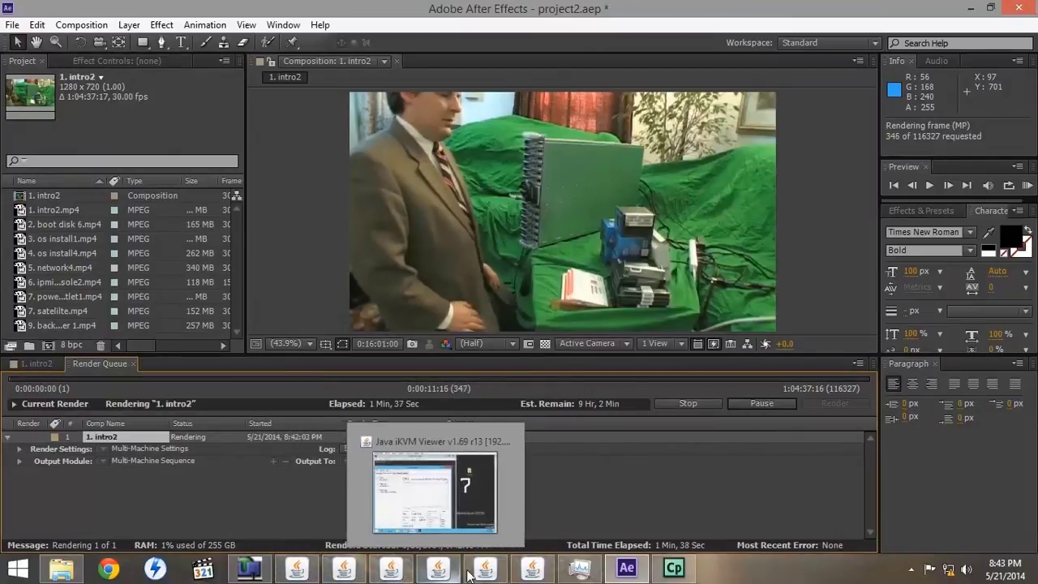
{"action": "mouse_move", "coordinate": [530, 574]}
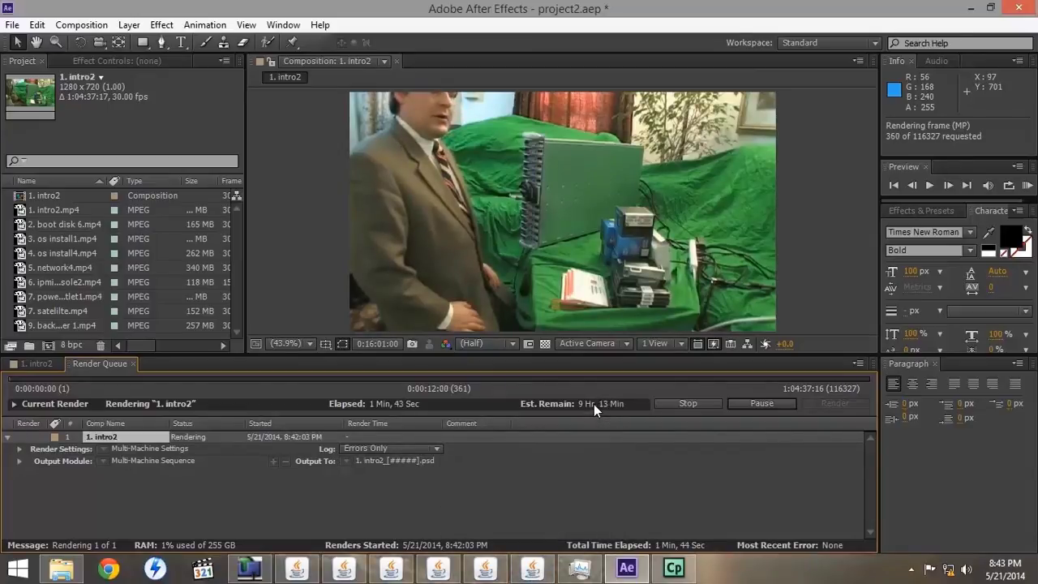
- Confirm project2's (project2 Output) folder holds the rendered intro2 PSD frames, then return to AE watch folder
{"action": "left_click", "coordinate": [72, 566]}
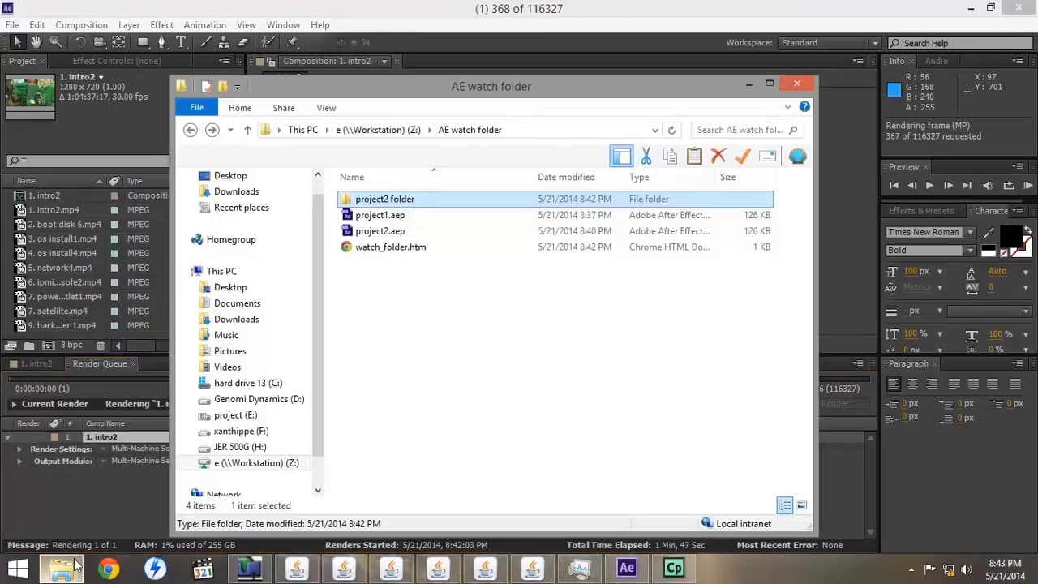
{"action": "double_click", "coordinate": [389, 199]}
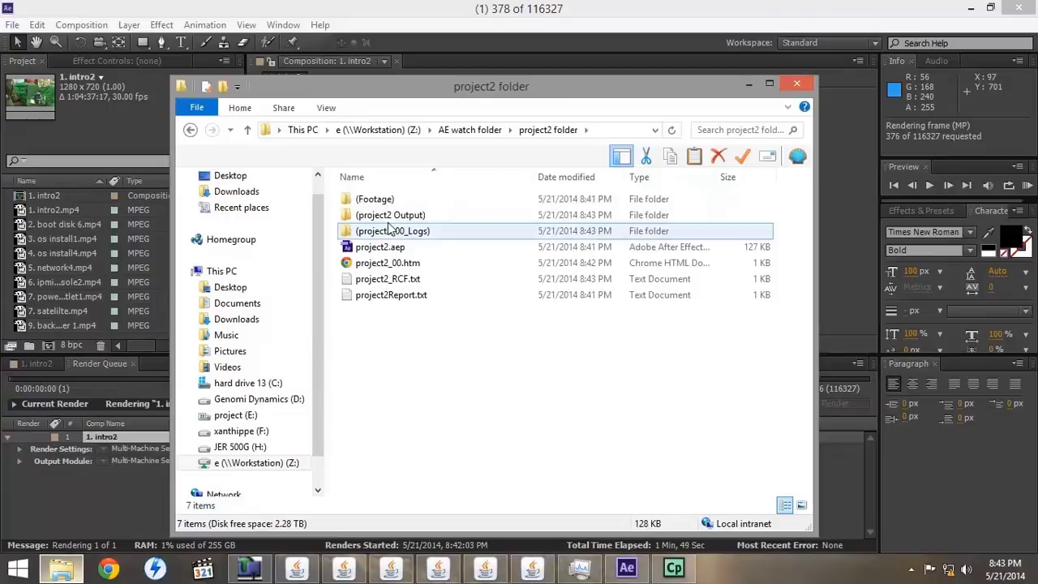
{"action": "left_click", "coordinate": [388, 219]}
{"action": "double_click", "coordinate": [389, 217]}
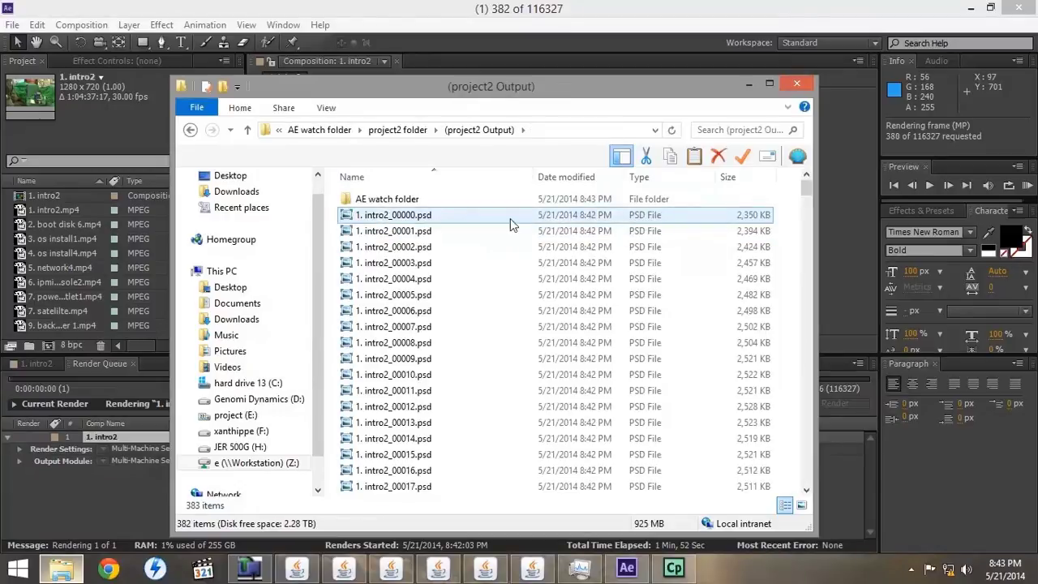
{"action": "left_click_drag", "start_coordinate": [807, 207], "coordinate": [813, 182]}
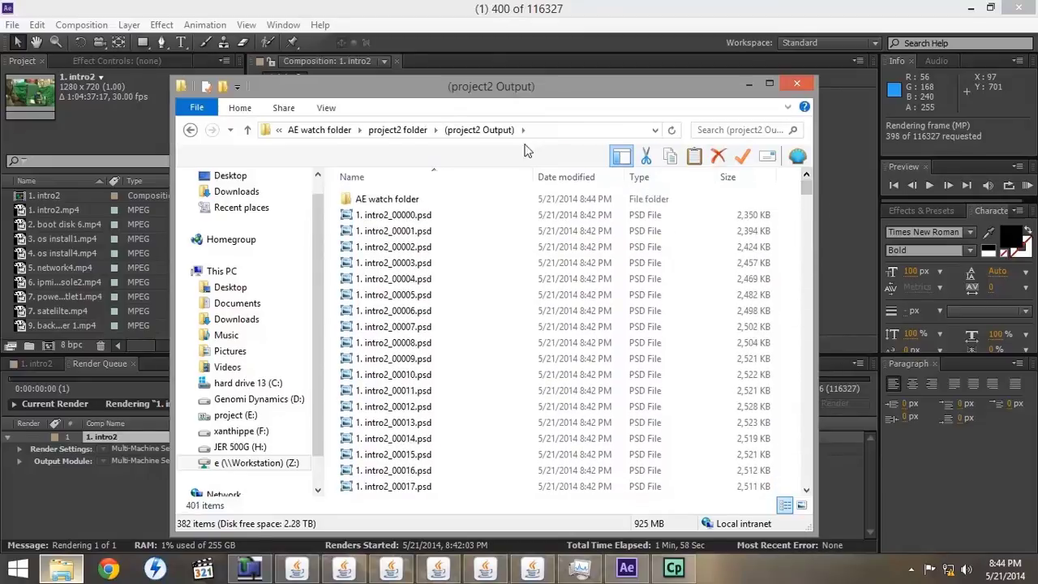
{"action": "left_click", "coordinate": [315, 132]}
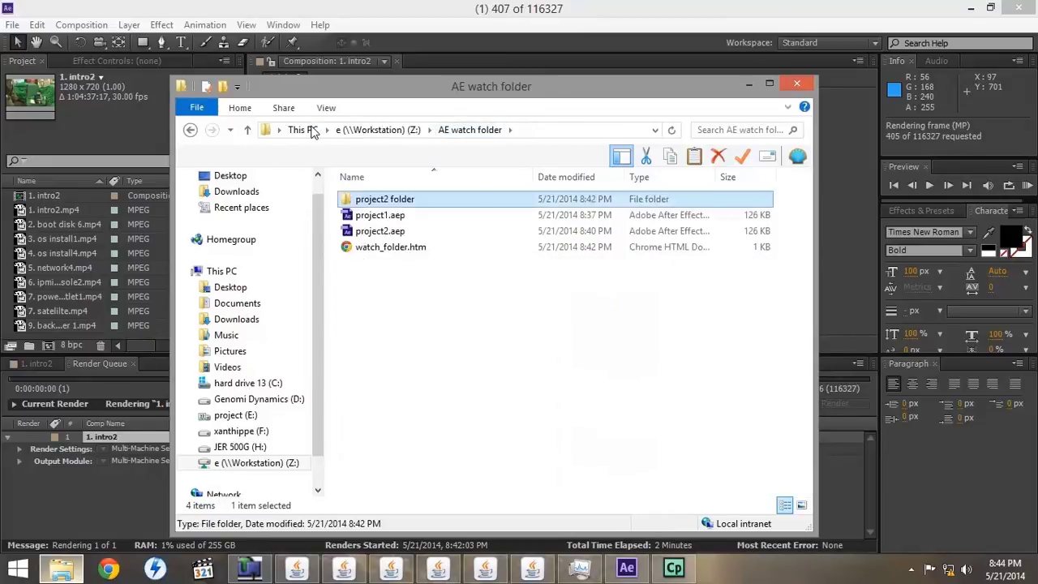
- Open watch_folder.htm in Chrome and view Render Item 1's render progress
{"action": "double_click", "coordinate": [375, 250]}
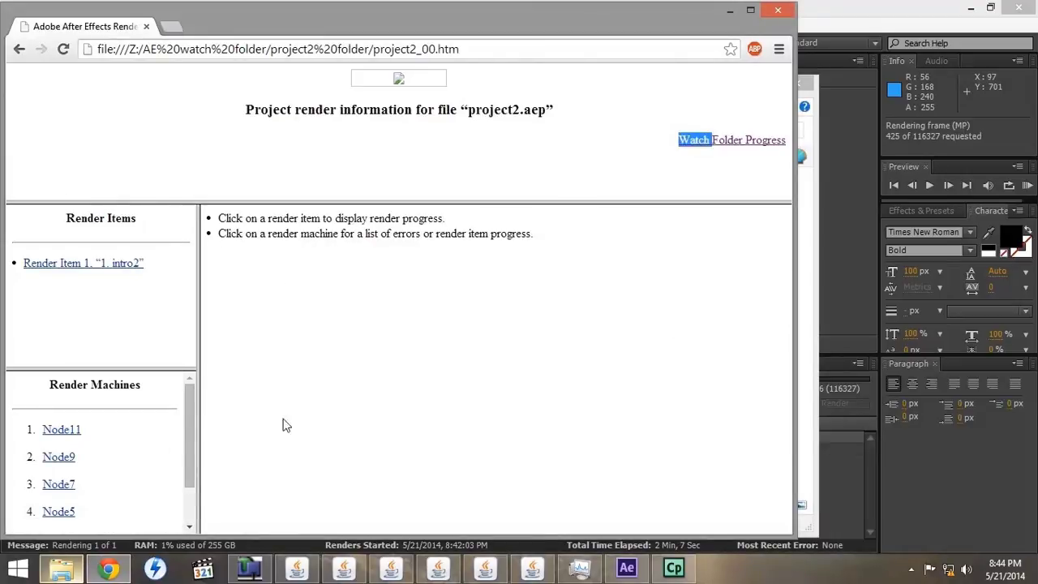
{"action": "mouse_move", "coordinate": [190, 402]}
{"action": "left_mouse_down"}
{"action": "mouse_move", "coordinate": [190, 481]}
{"action": "mouse_move", "coordinate": [189, 385]}
{"action": "left_mouse_up"}
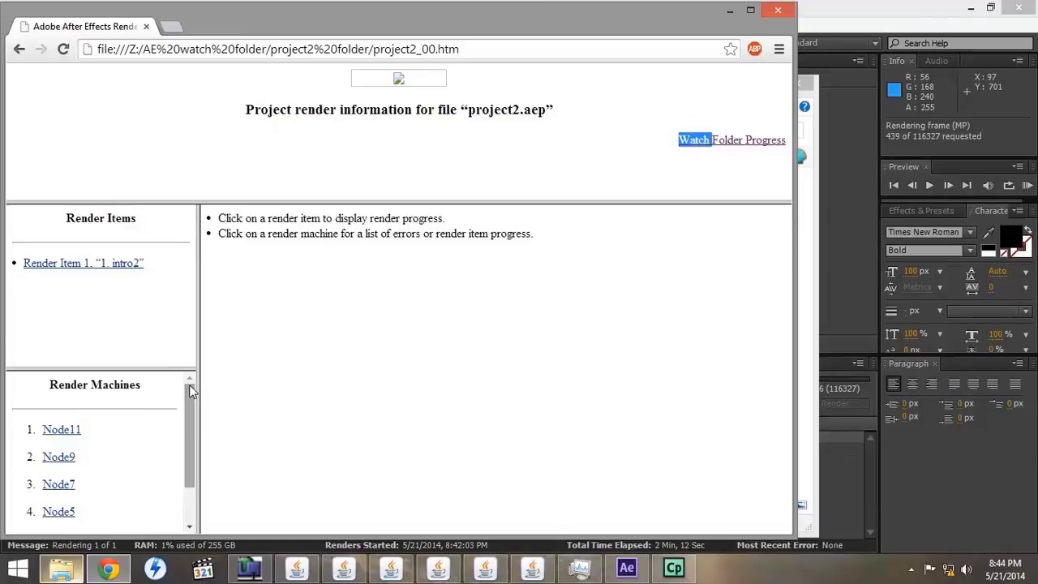
{"action": "left_click", "coordinate": [54, 267]}
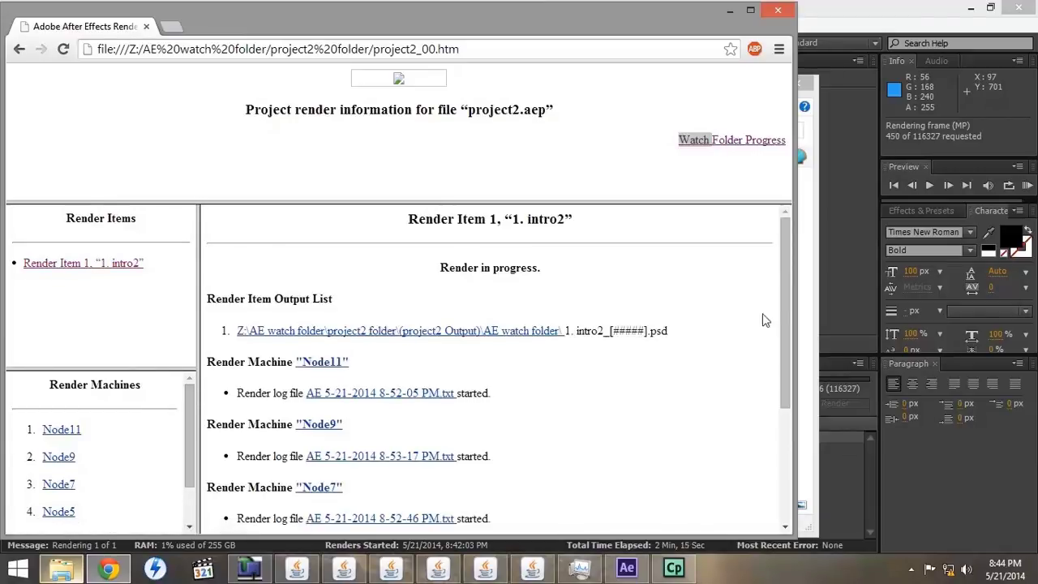
{"action": "left_click_drag", "start_coordinate": [784, 272], "coordinate": [799, 254]}
- Check the output folder listing, then close Chrome and minimize the watch folder window
{"action": "left_click", "coordinate": [412, 336]}
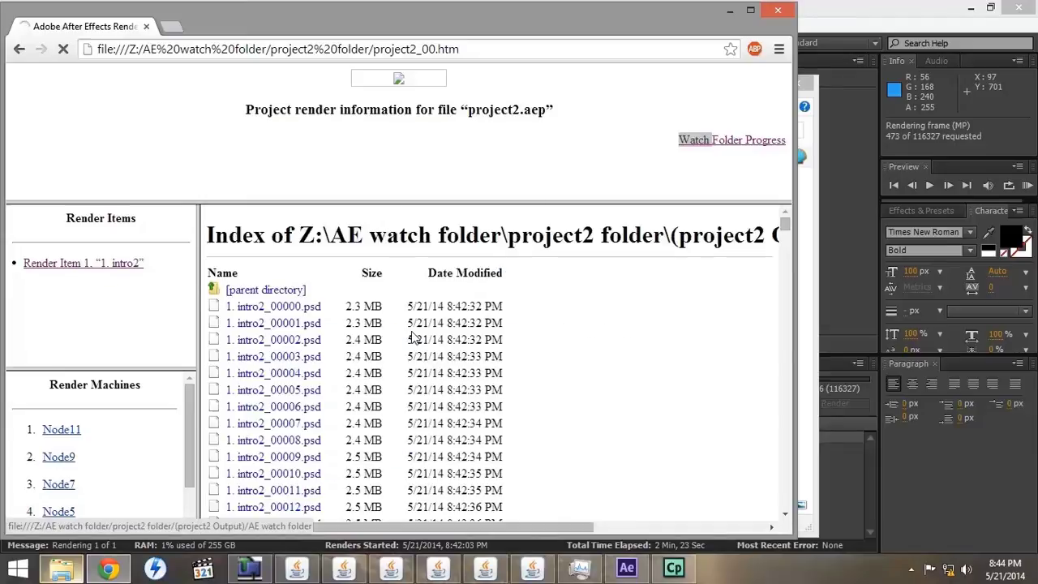
{"action": "mouse_move", "coordinate": [785, 222]}
{"action": "left_mouse_down"}
{"action": "mouse_move", "coordinate": [791, 514]}
{"action": "mouse_move", "coordinate": [789, 211]}
{"action": "left_mouse_up"}
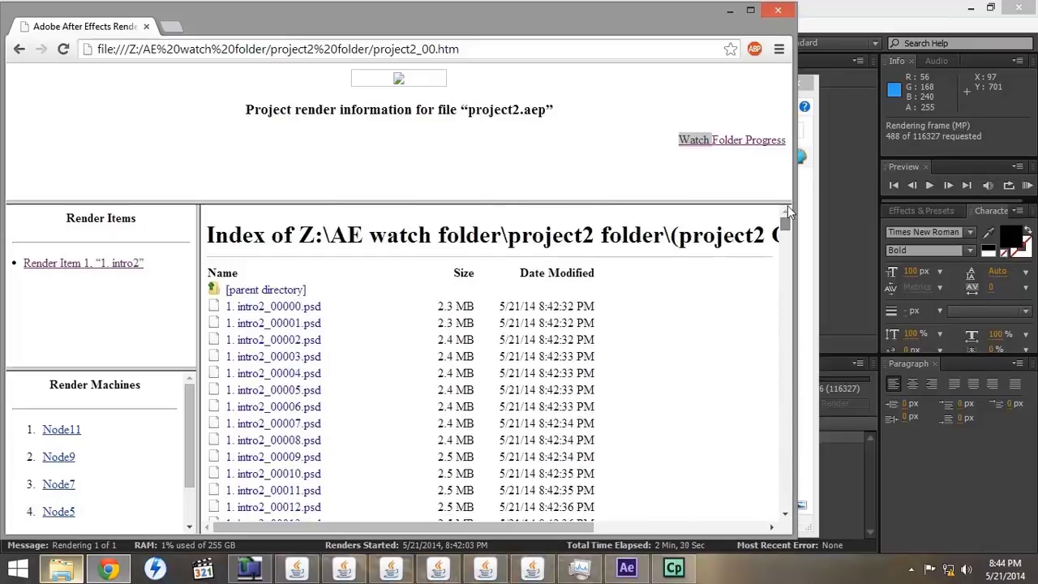
{"action": "left_click", "coordinate": [776, 12]}
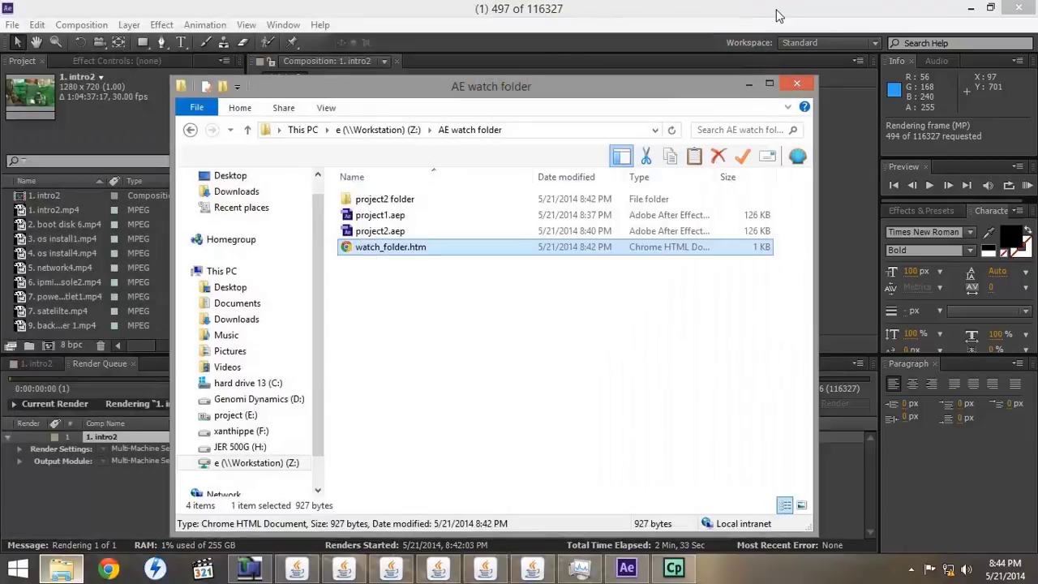
{"action": "left_click", "coordinate": [749, 84]}
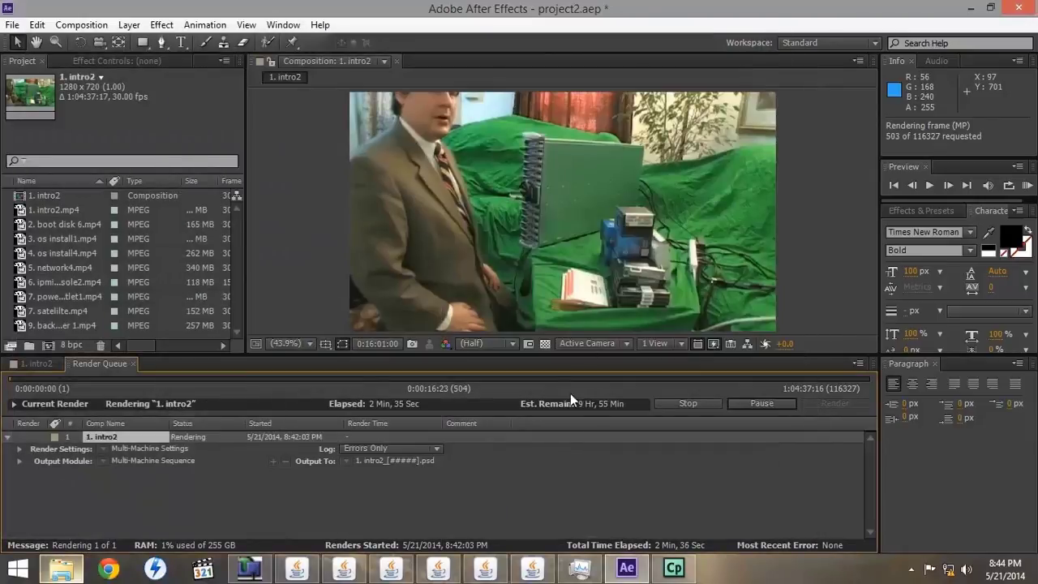